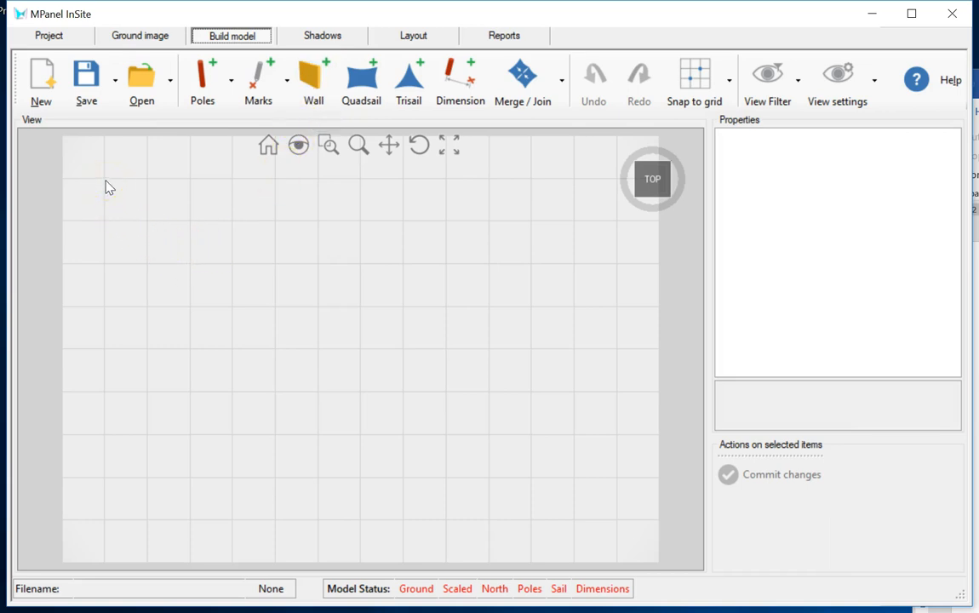
- Draw a horizontal wall about 11 grid squares long across the upper part of the grid and turn off the perspective view
click(308, 83)
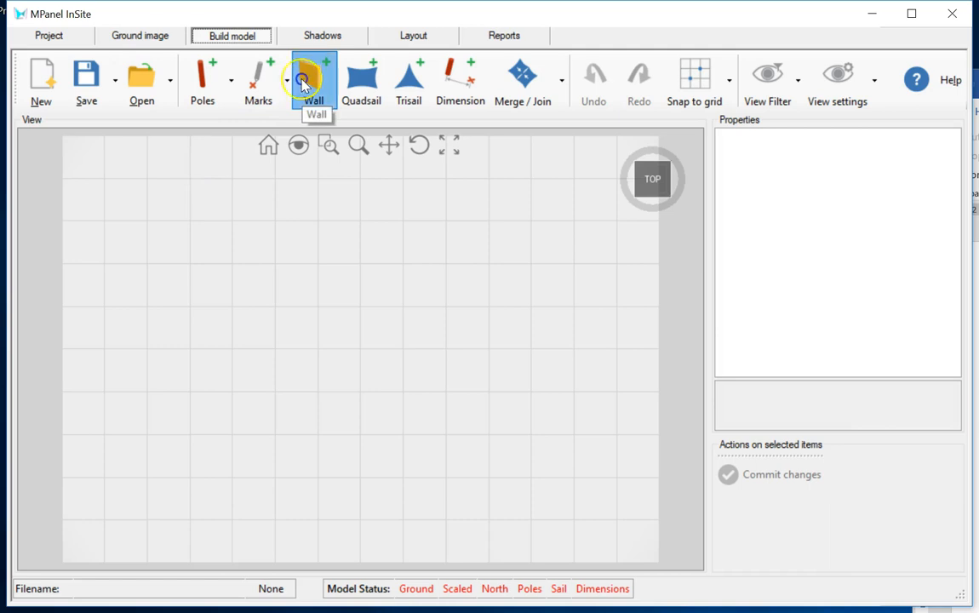
click(104, 221)
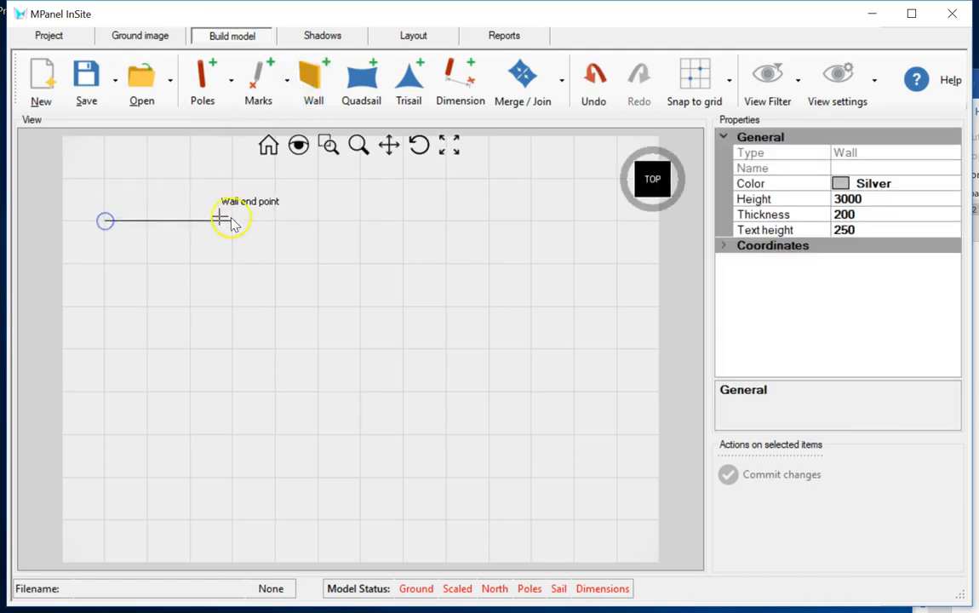
click(561, 214)
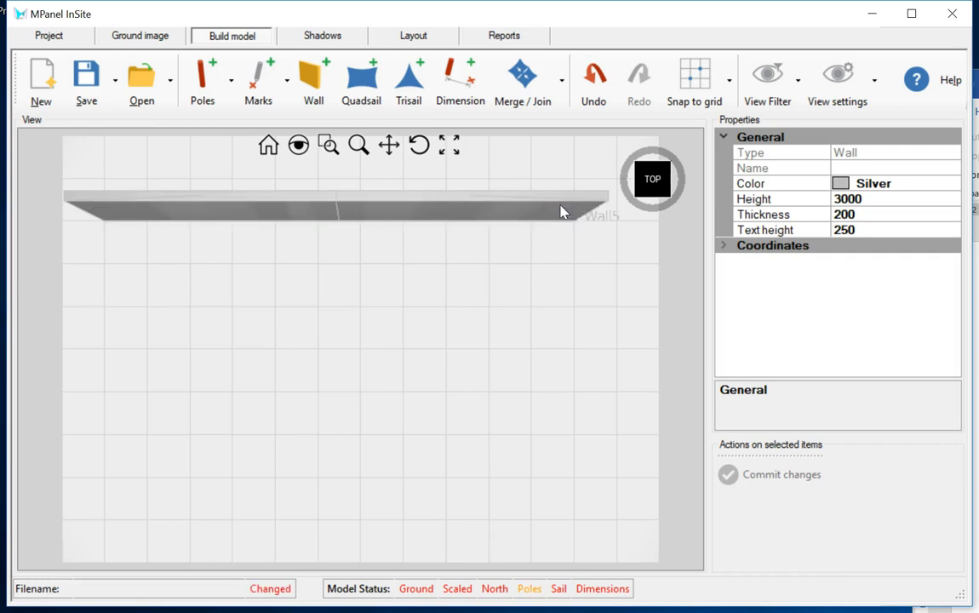
click(875, 83)
click(820, 121)
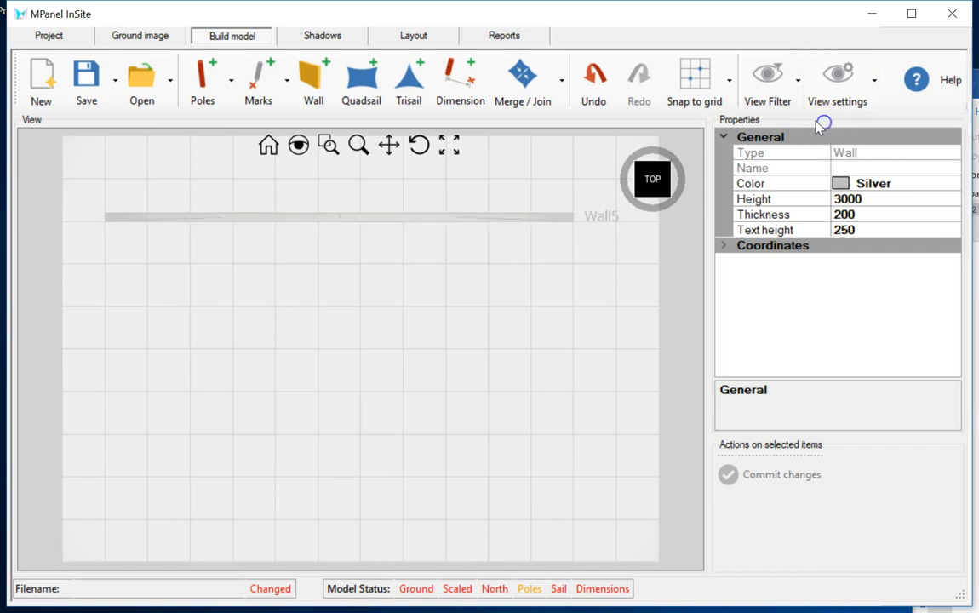
click(254, 217)
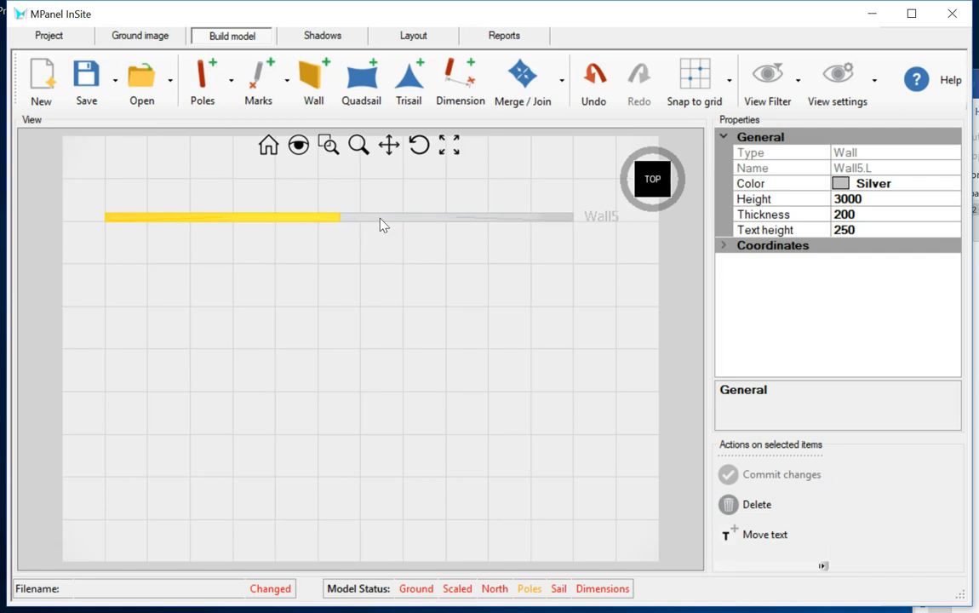
click(378, 248)
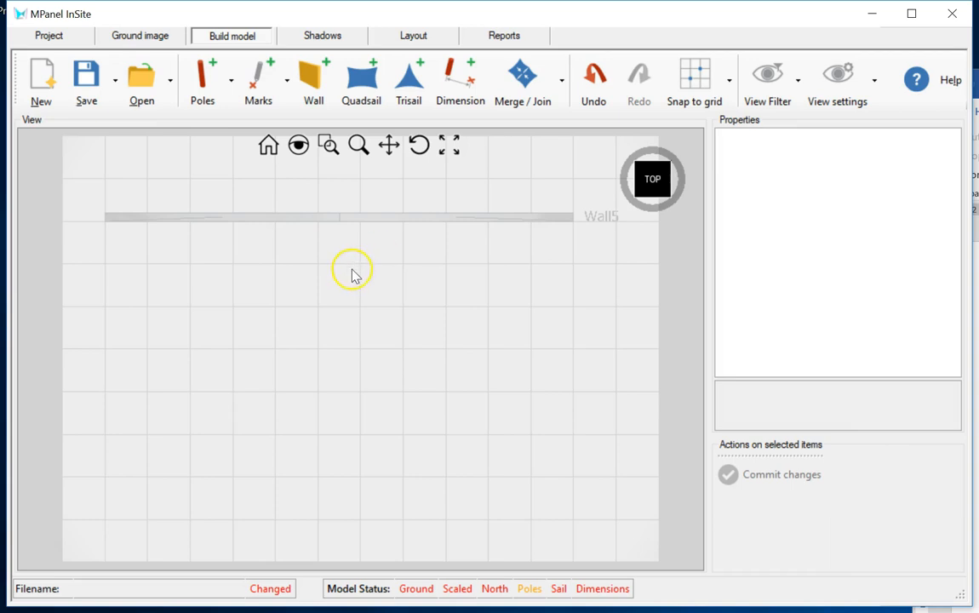
- Place two poles near the front edge of the grid, opposite the two halves of the wall
click(418, 145)
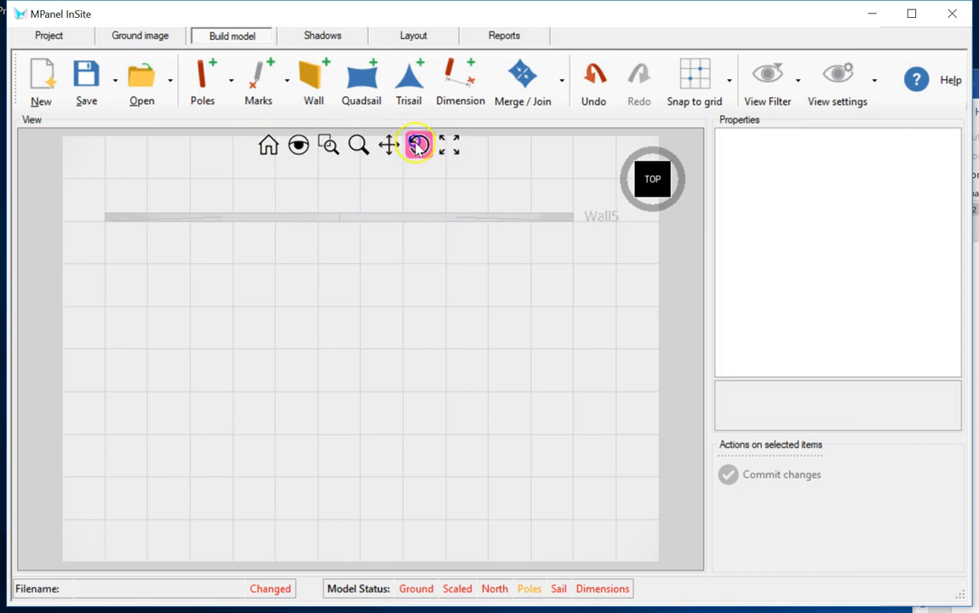
drag(466, 393, 371, 305)
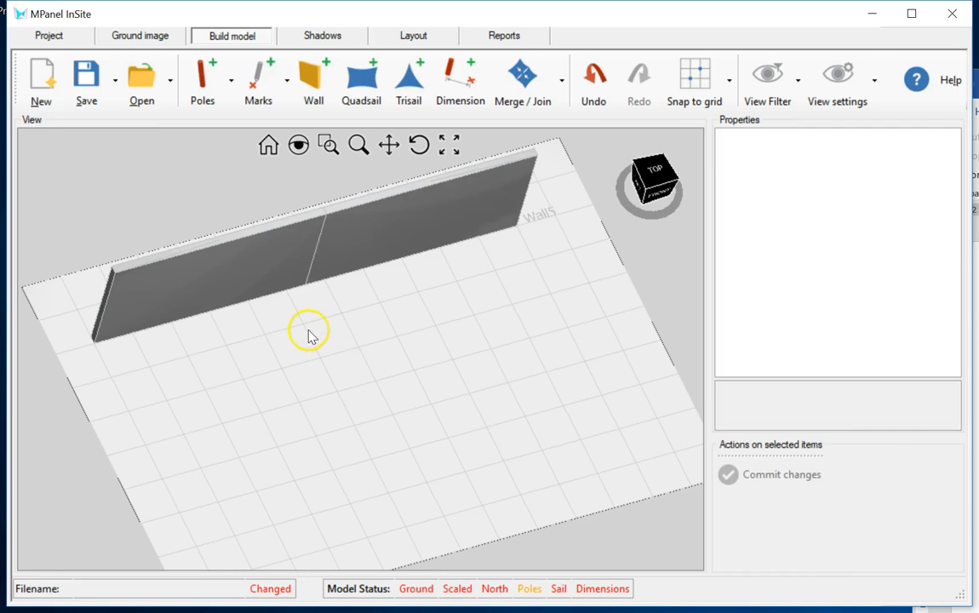
click(201, 81)
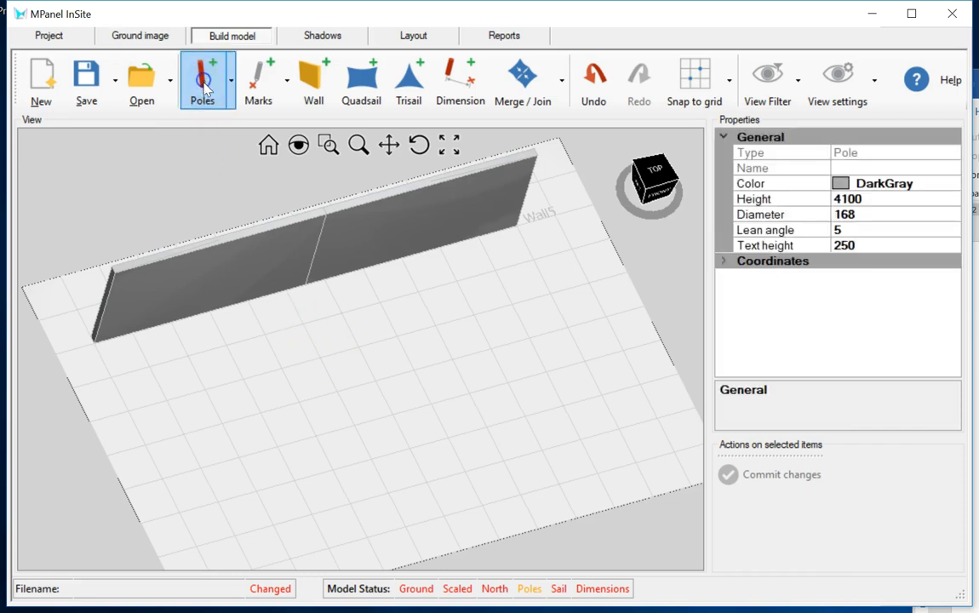
click(235, 533)
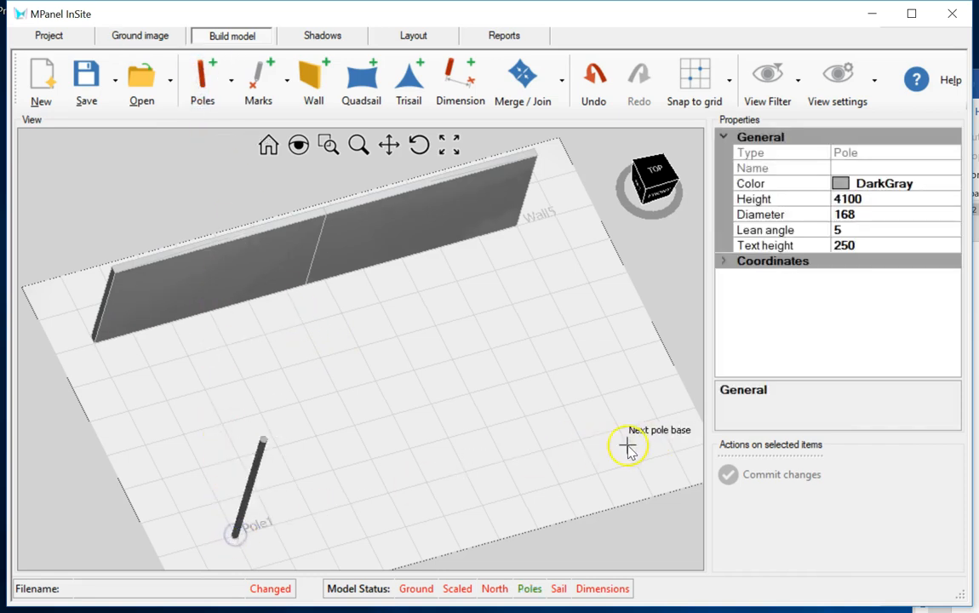
click(577, 440)
key(Escape)
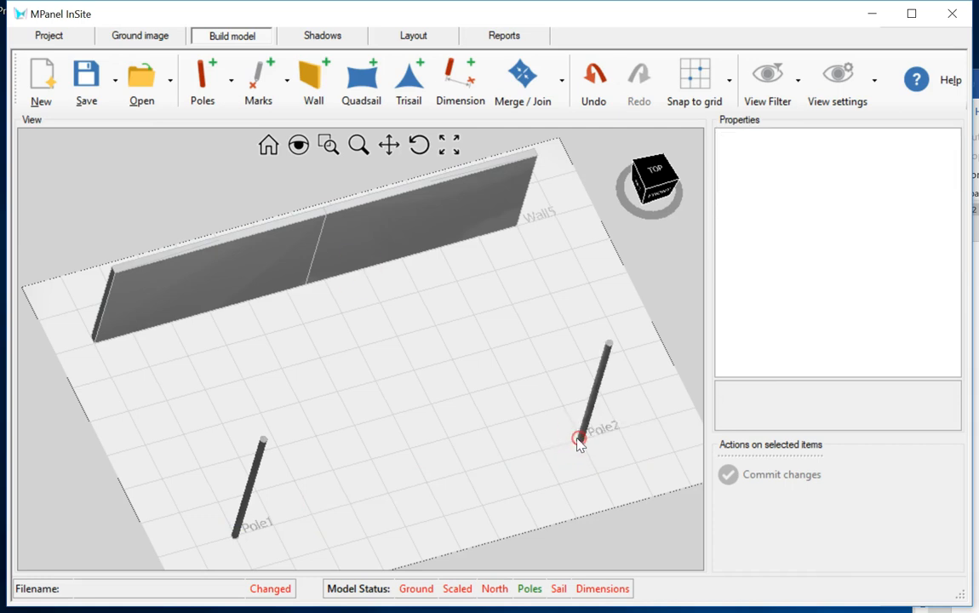
- Add a four-cornered sail attached to both wall halves and the tops of the two poles
click(366, 80)
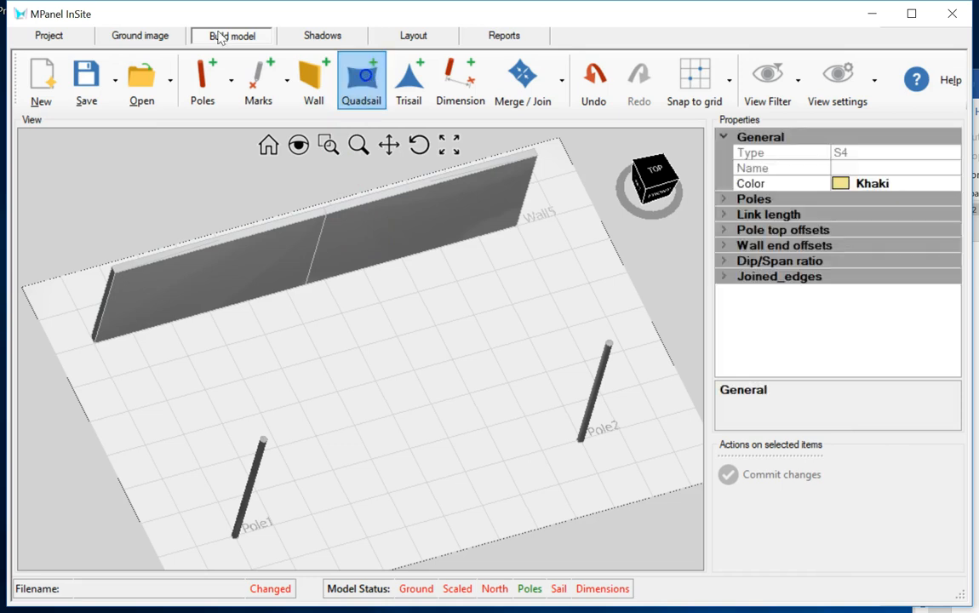
click(144, 266)
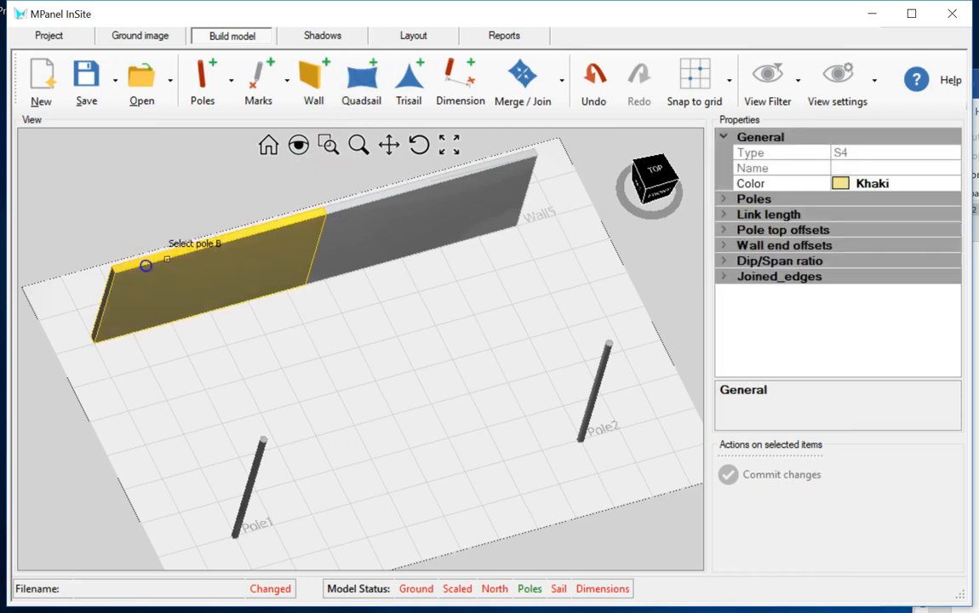
click(483, 168)
click(610, 344)
click(260, 462)
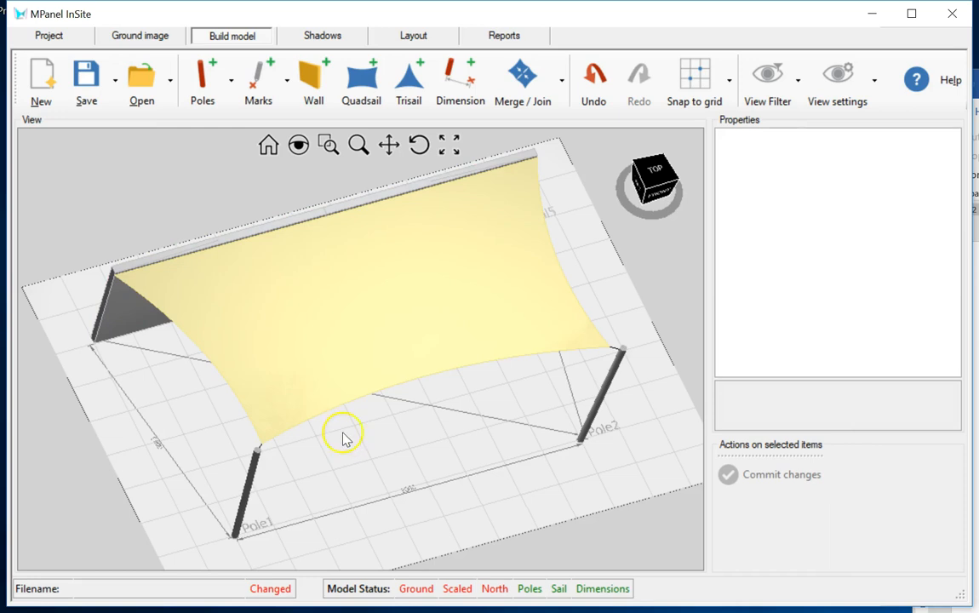
- Set the wall's height to 3500 and commit the change
click(205, 242)
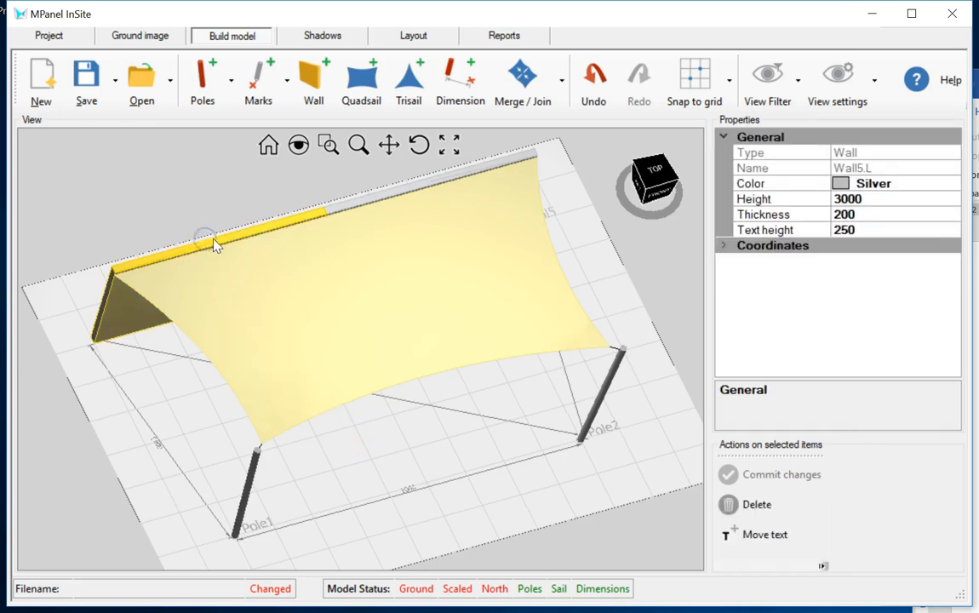
click(873, 200)
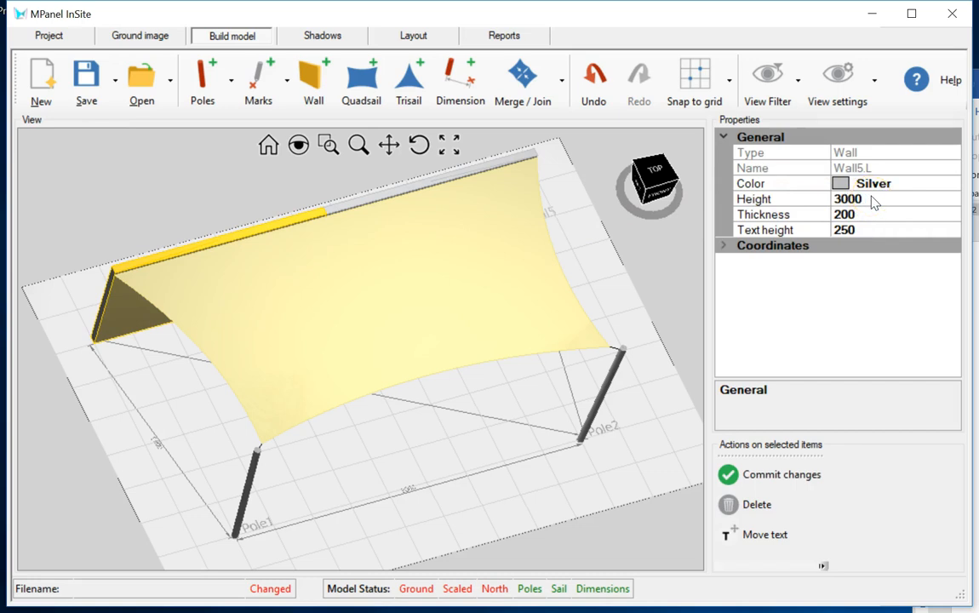
click(871, 198)
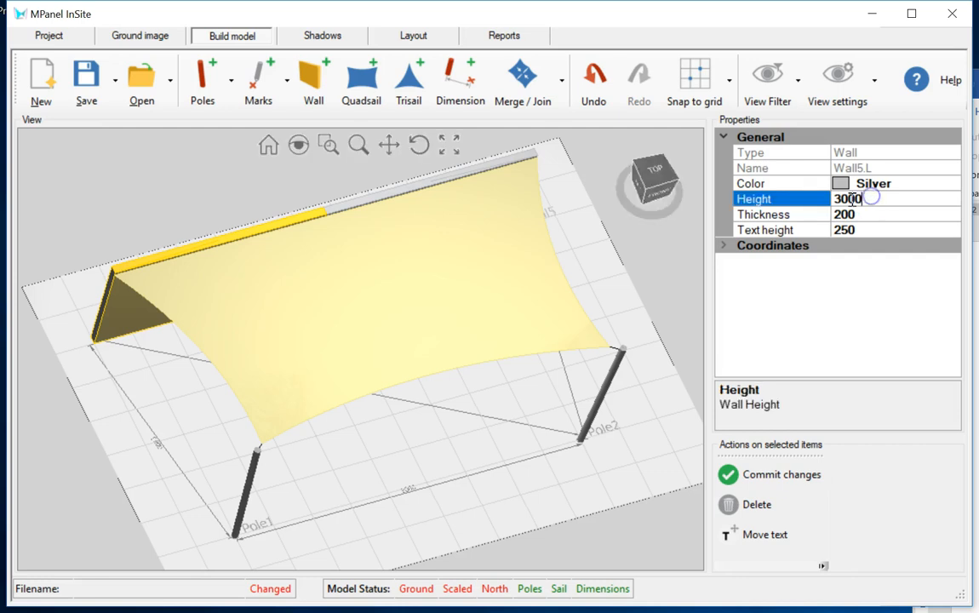
click(846, 198)
key(Delete)
text(5)
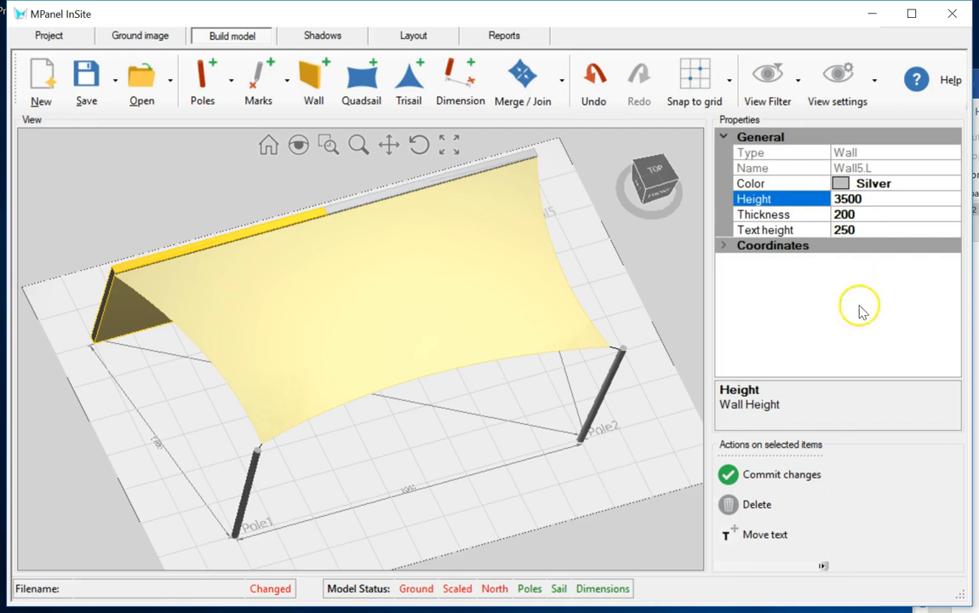
click(784, 477)
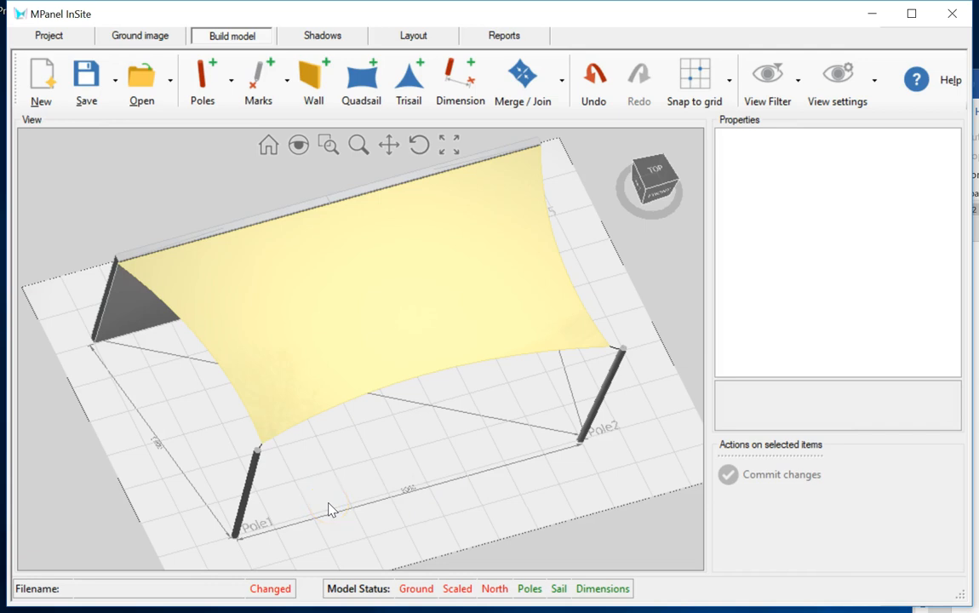
- Move the wall about one grid square back, away from the poles
click(142, 246)
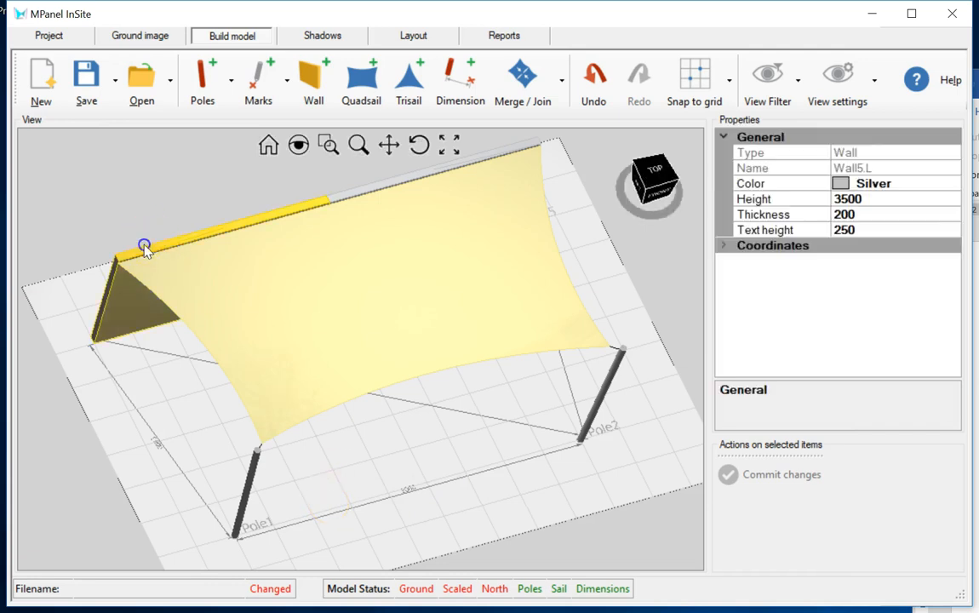
click(821, 565)
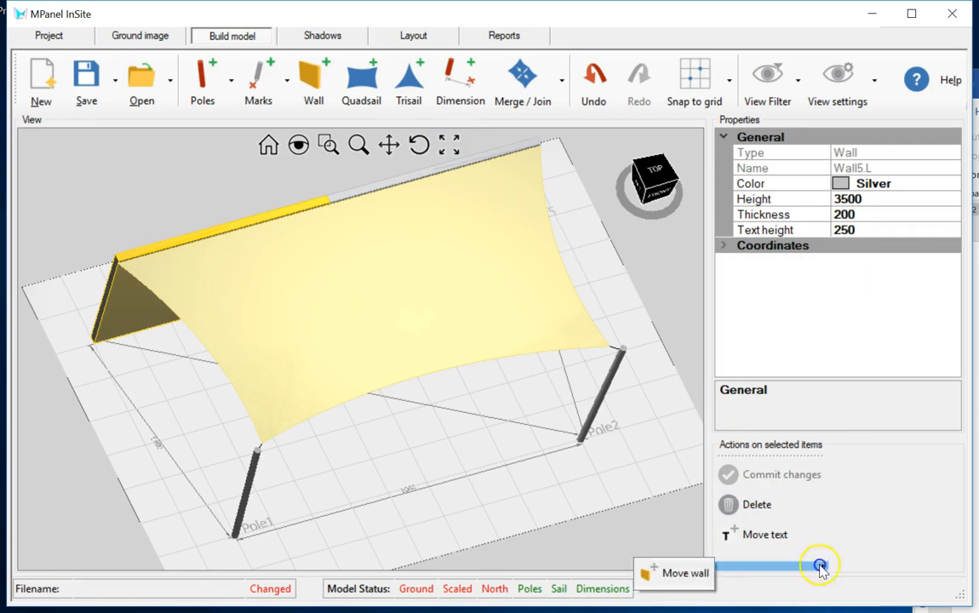
click(663, 573)
drag(120, 321, 87, 315)
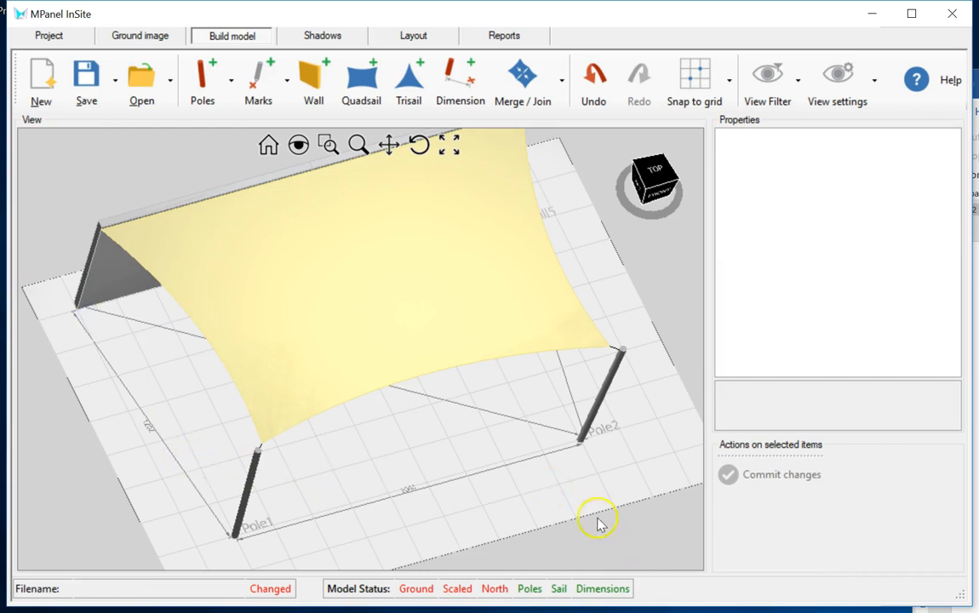
- Set the sail's wall end offset A to 1000, increase its pole top offset A, and commit the changes
scroll(502, 477, down, 2)
click(283, 320)
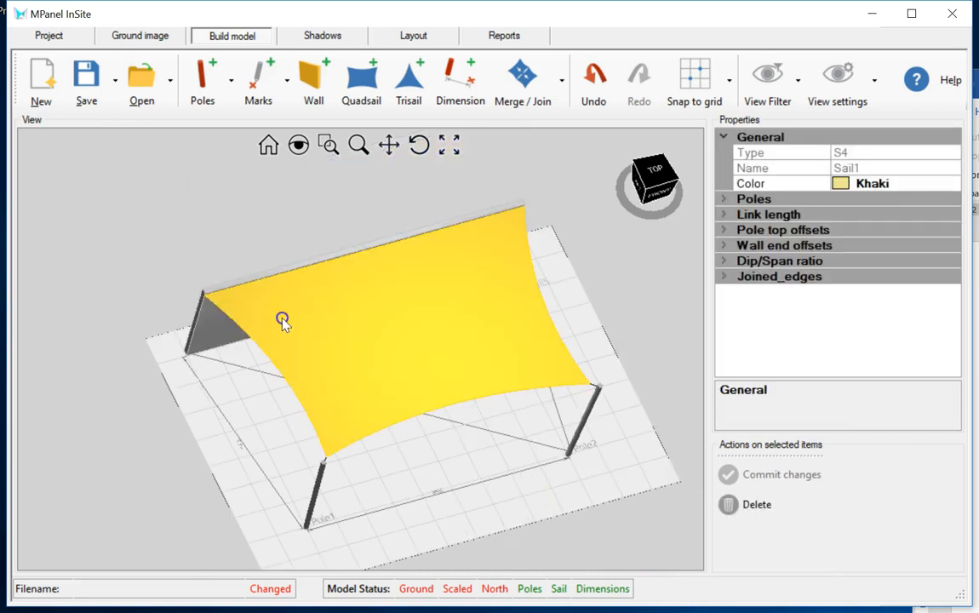
click(725, 230)
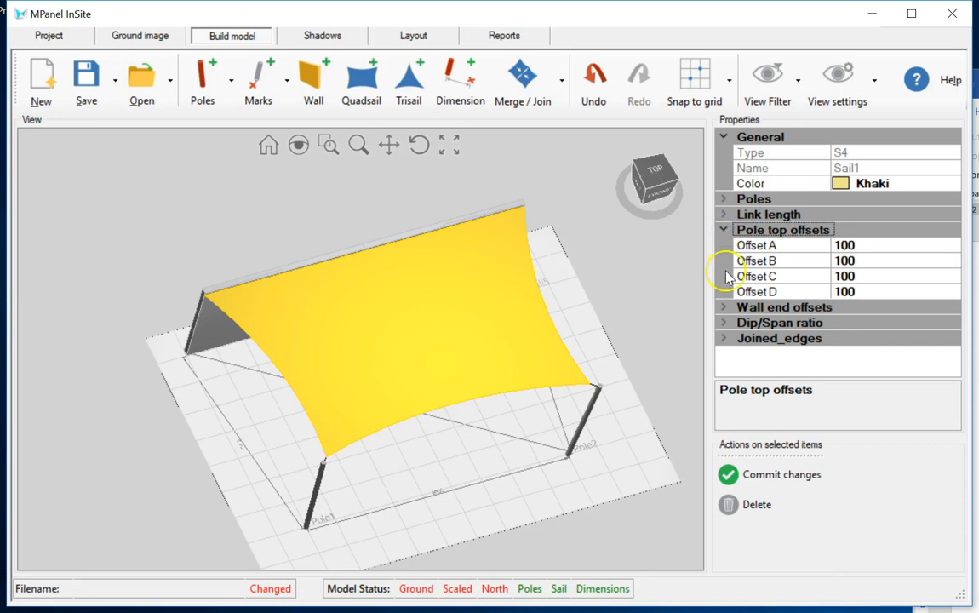
click(724, 306)
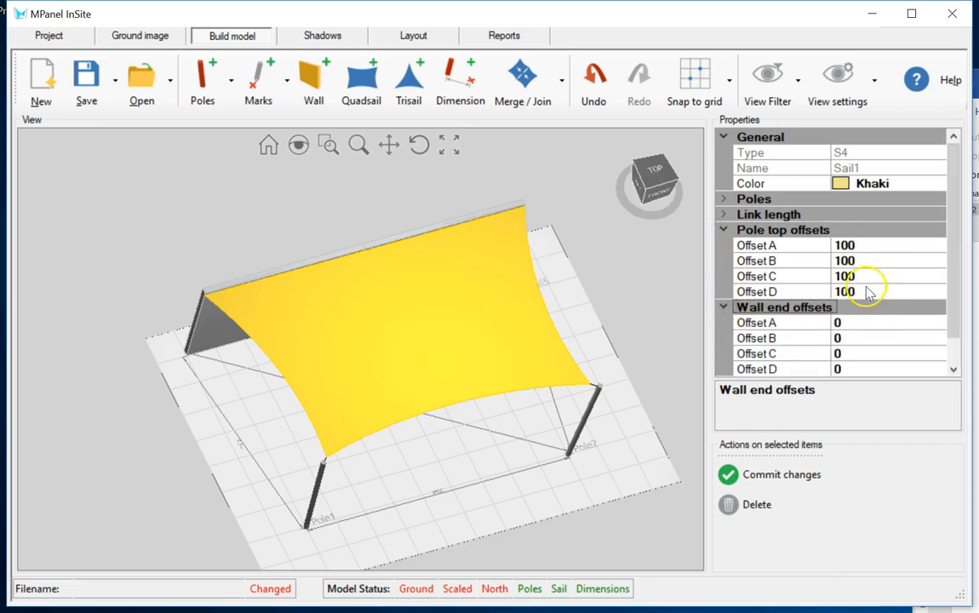
click(862, 323)
click(815, 323)
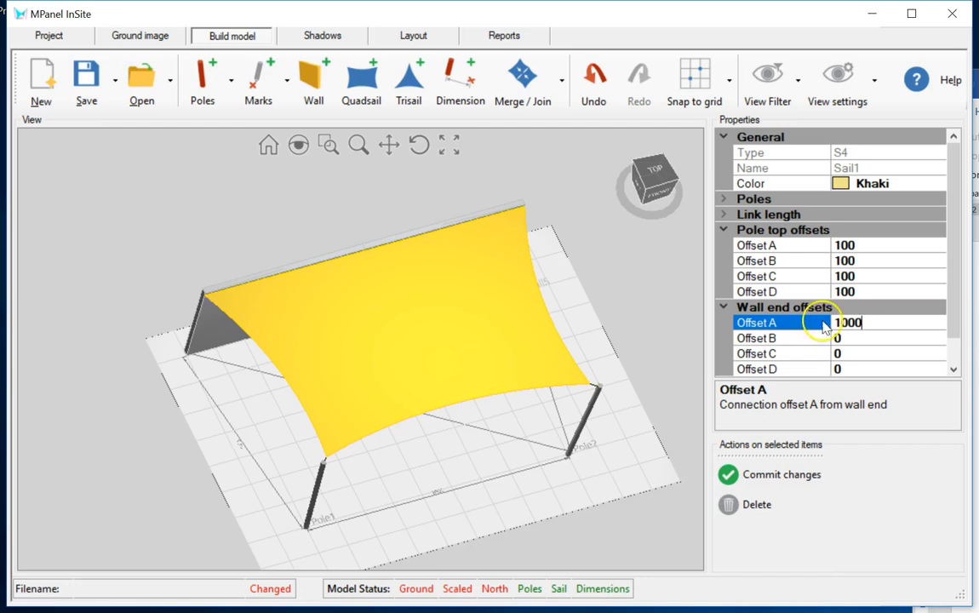
click(840, 246)
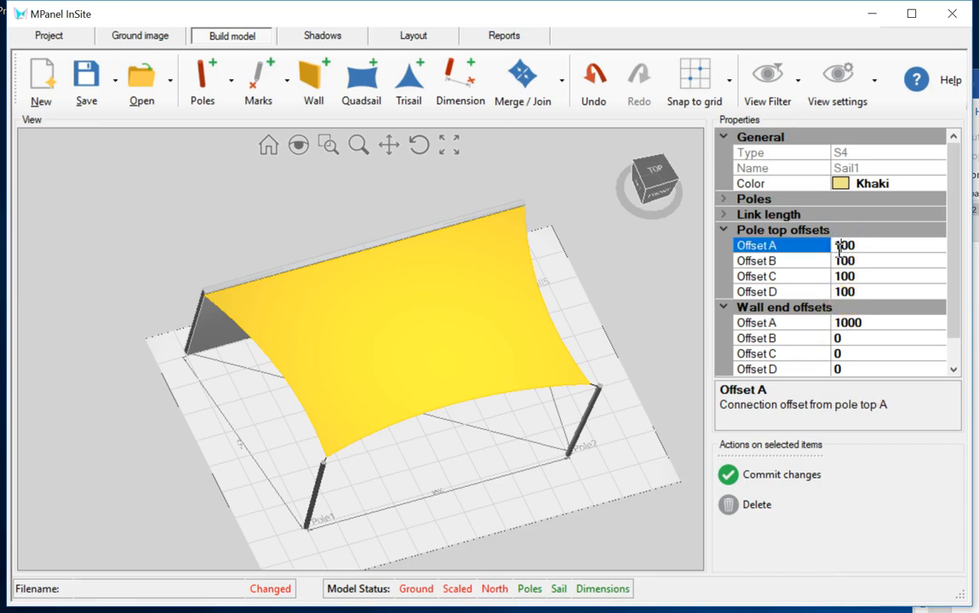
click(756, 475)
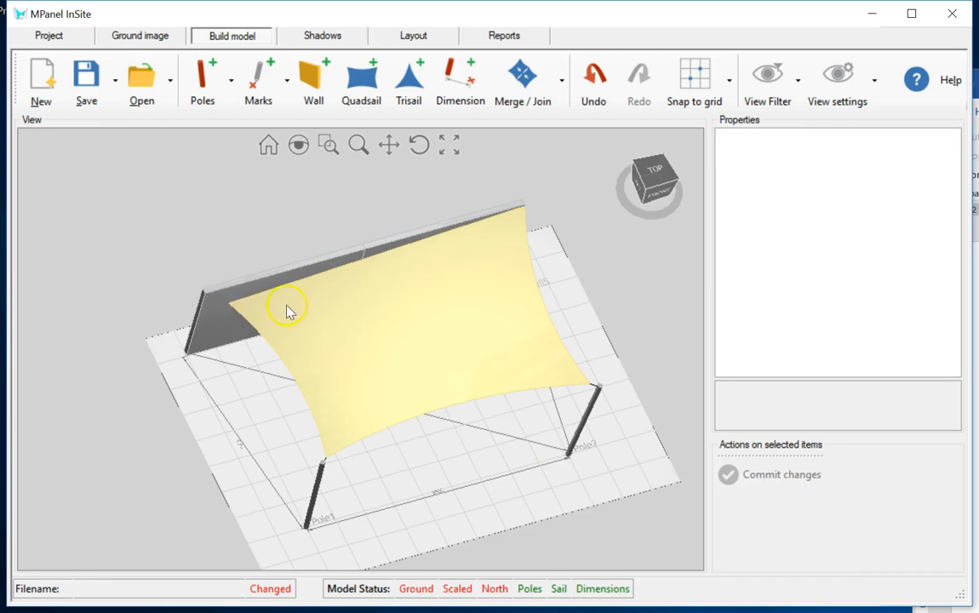
- Start a new model and abandon the current one
click(455, 317)
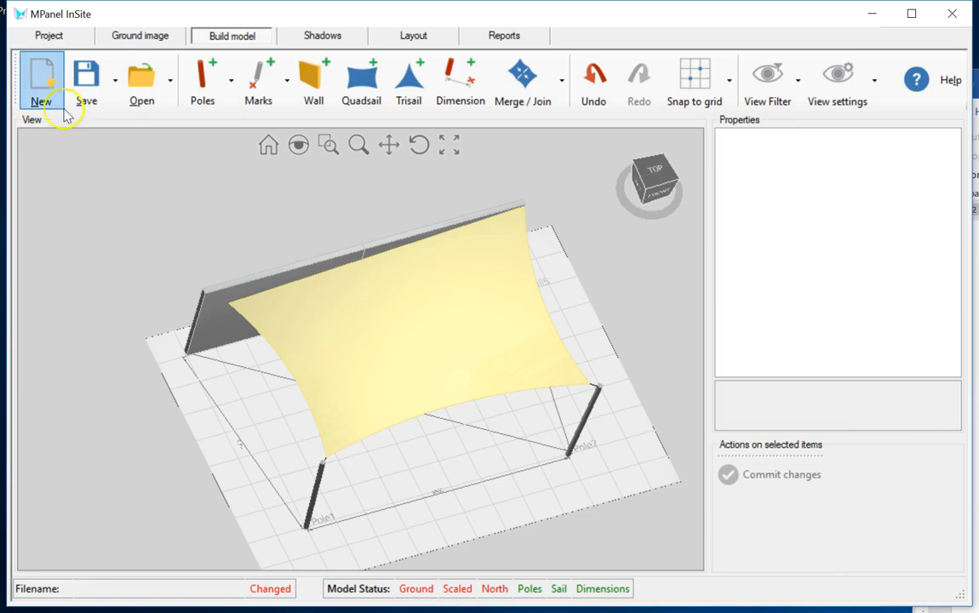
click(34, 76)
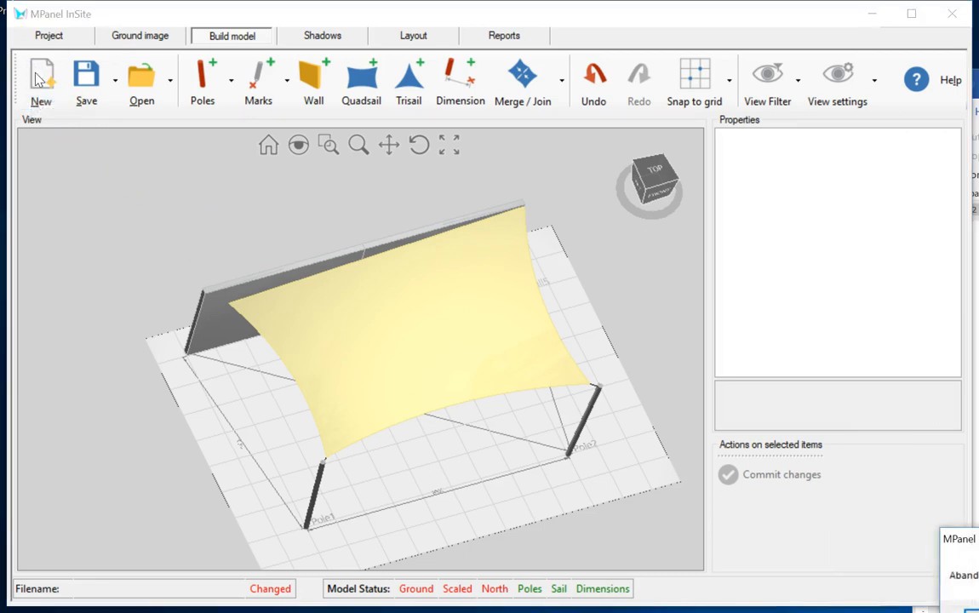
drag(971, 538, 681, 423)
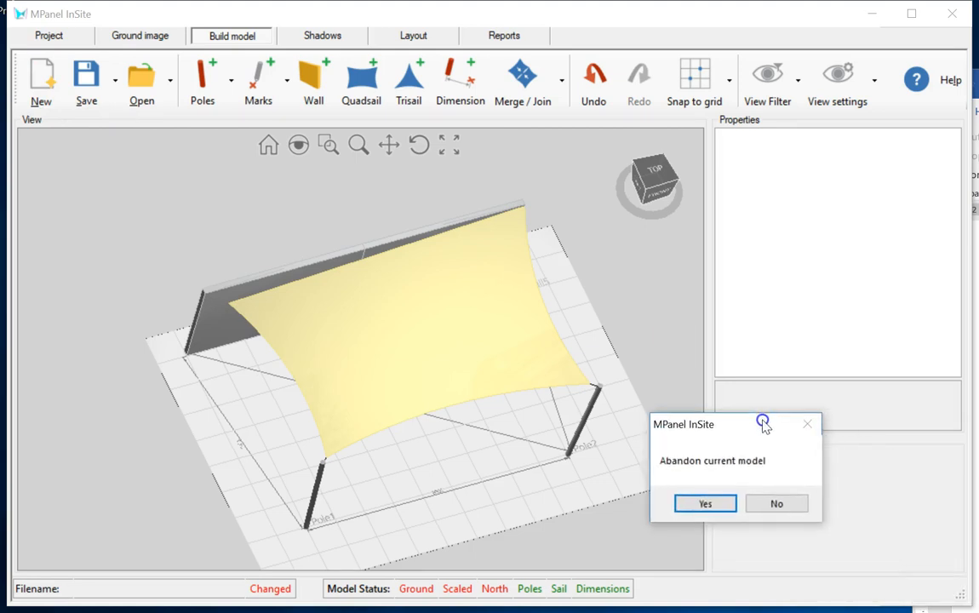
click(703, 504)
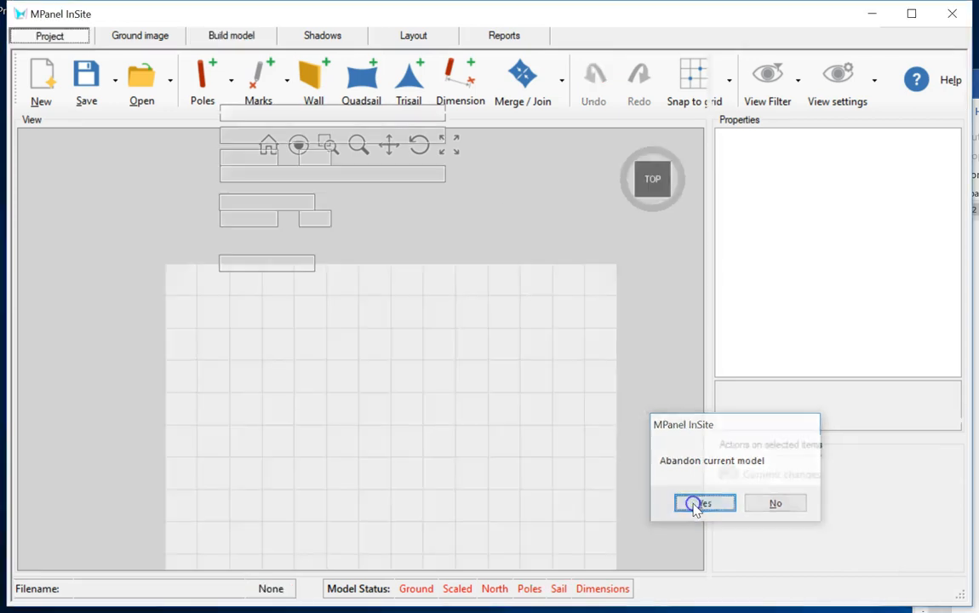
- Draw a horizontal wall about 11 grid squares long on the uppermost inner grid line of the new model
click(227, 37)
click(312, 82)
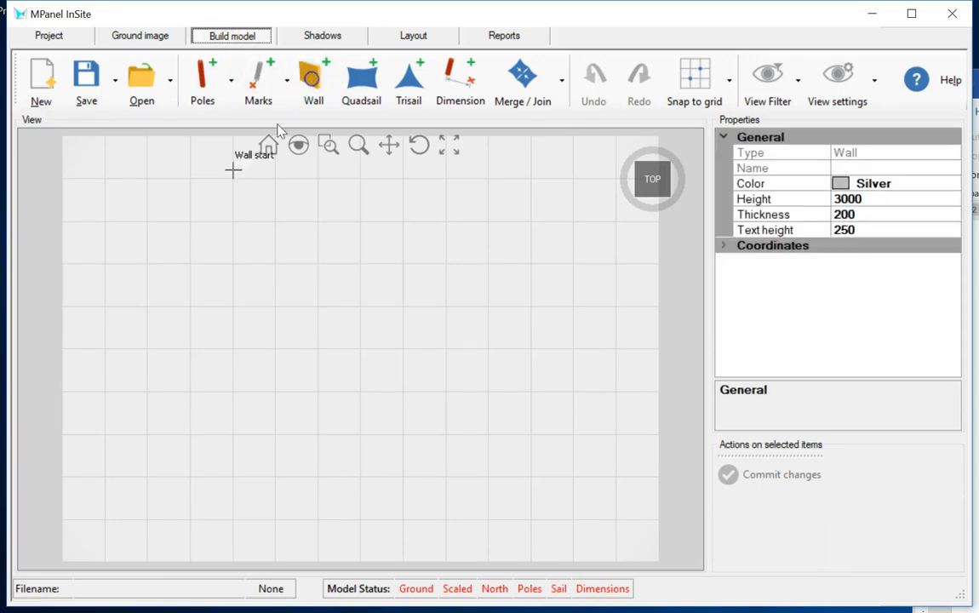
click(107, 180)
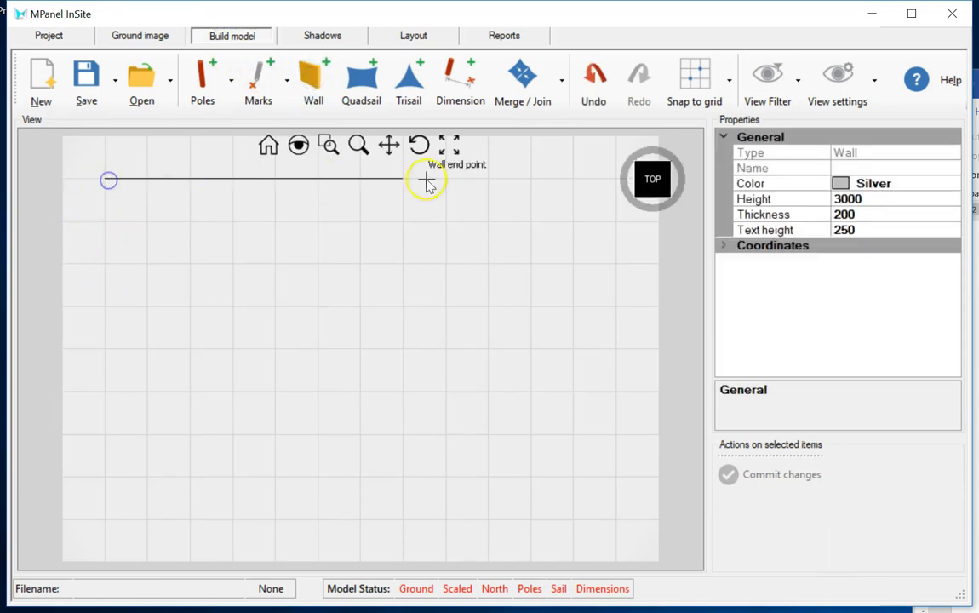
click(573, 179)
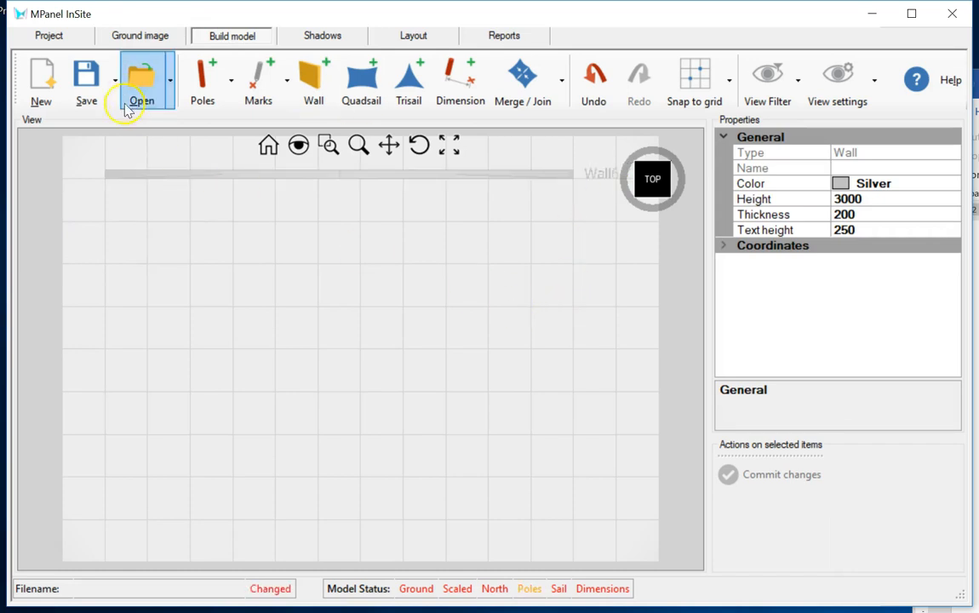
- Place three poles in a row six grid squares in front of the wall, spaced six and five squares apart, starting at the wall's left end
click(201, 81)
click(105, 434)
click(360, 437)
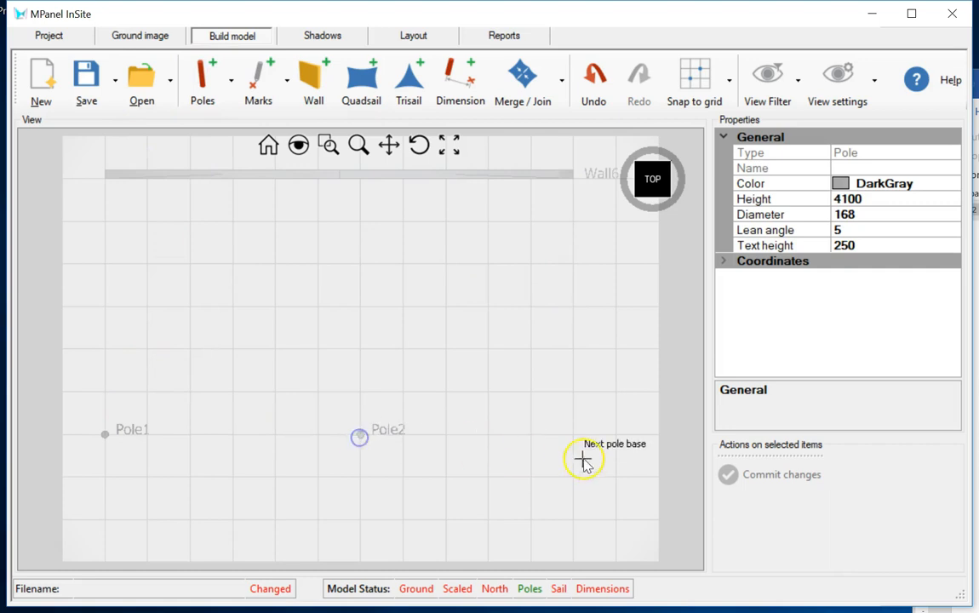
click(573, 434)
key(Escape)
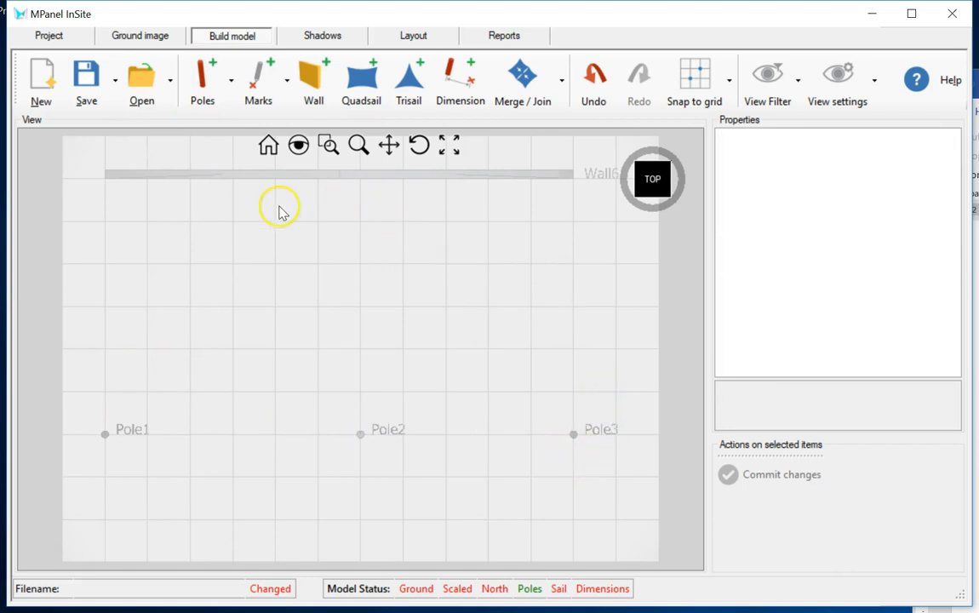
- Create a quadsail attached to the wall's left and right halves, the middle pole and the left pole, in that order
click(366, 81)
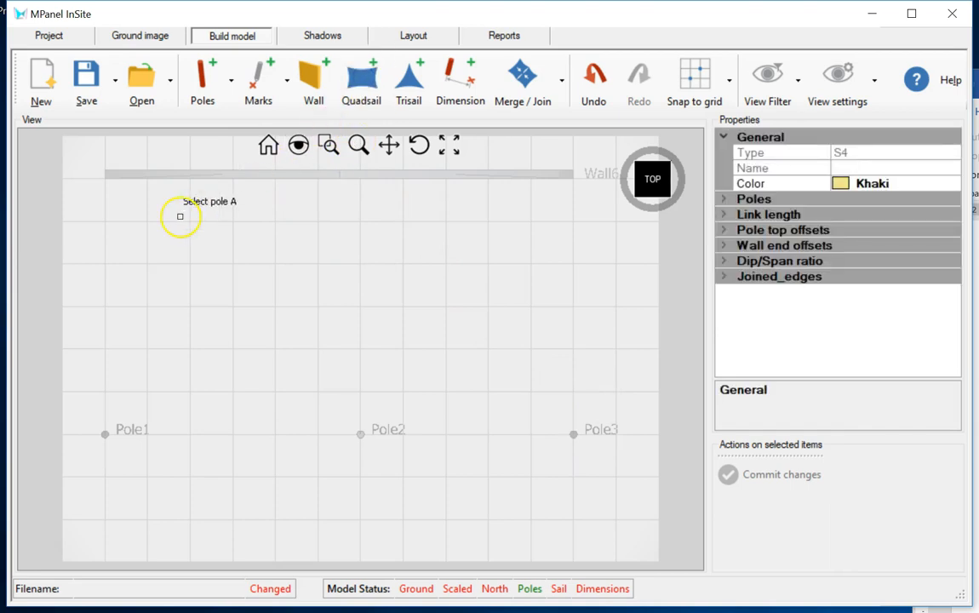
click(152, 180)
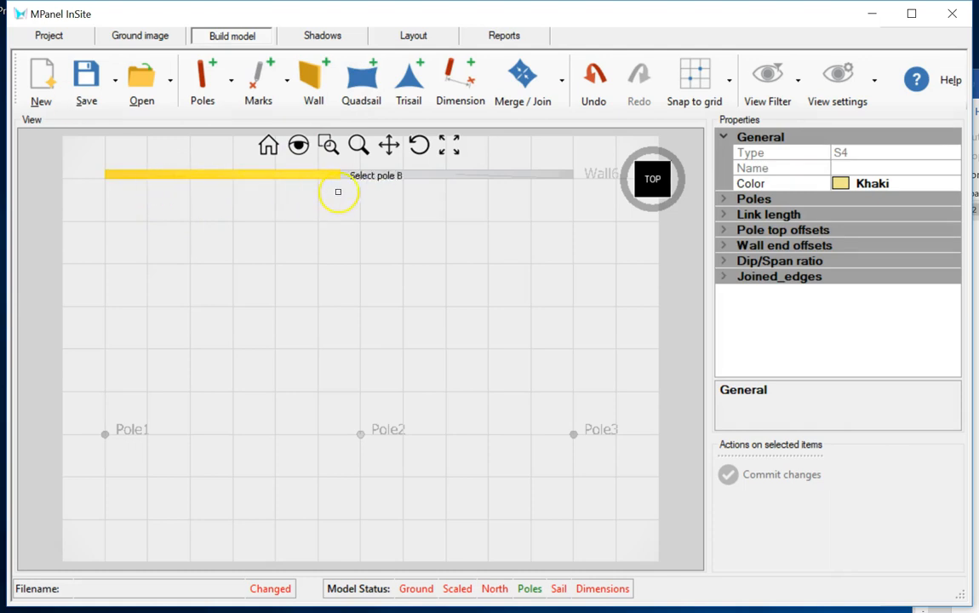
click(398, 180)
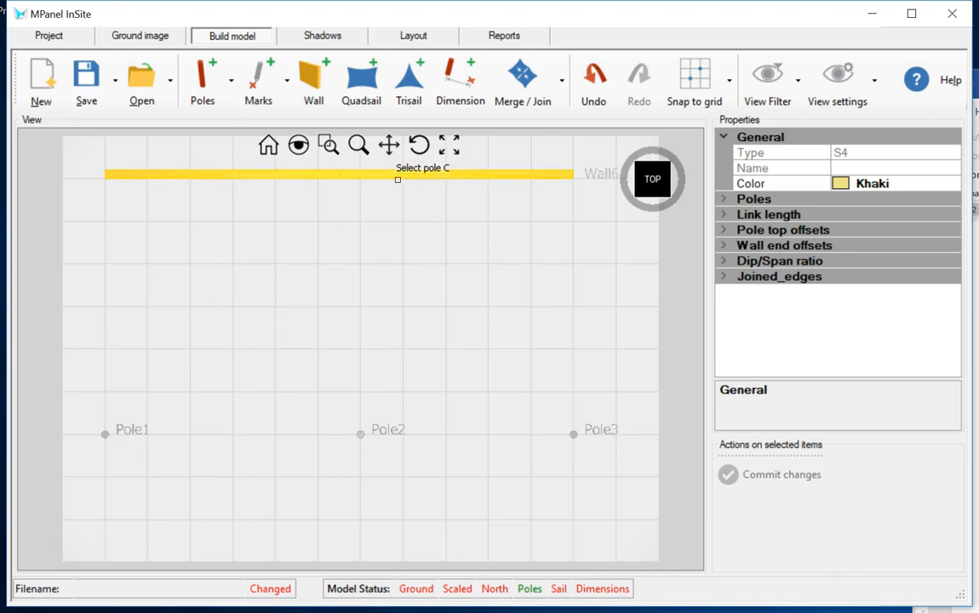
click(360, 435)
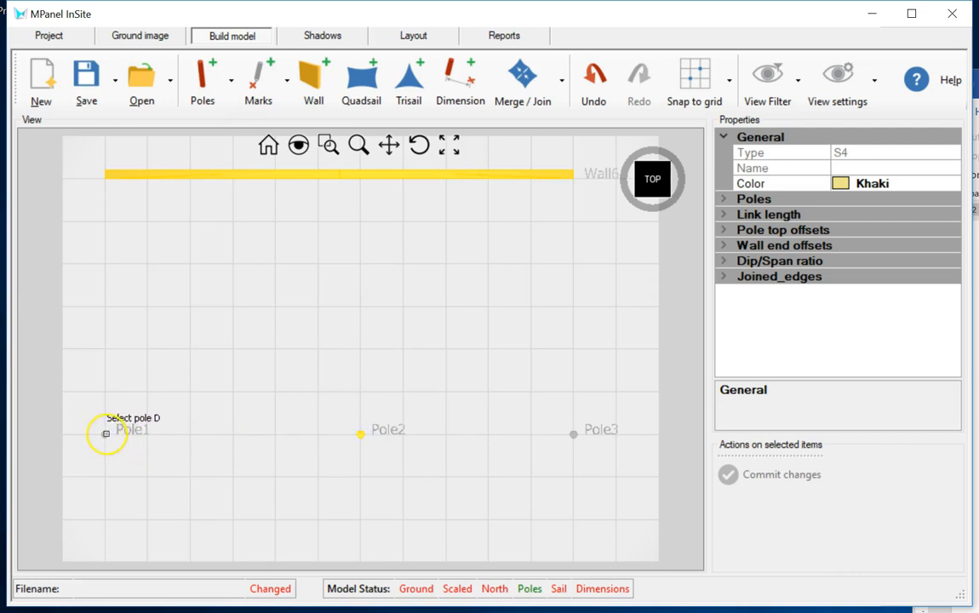
click(105, 433)
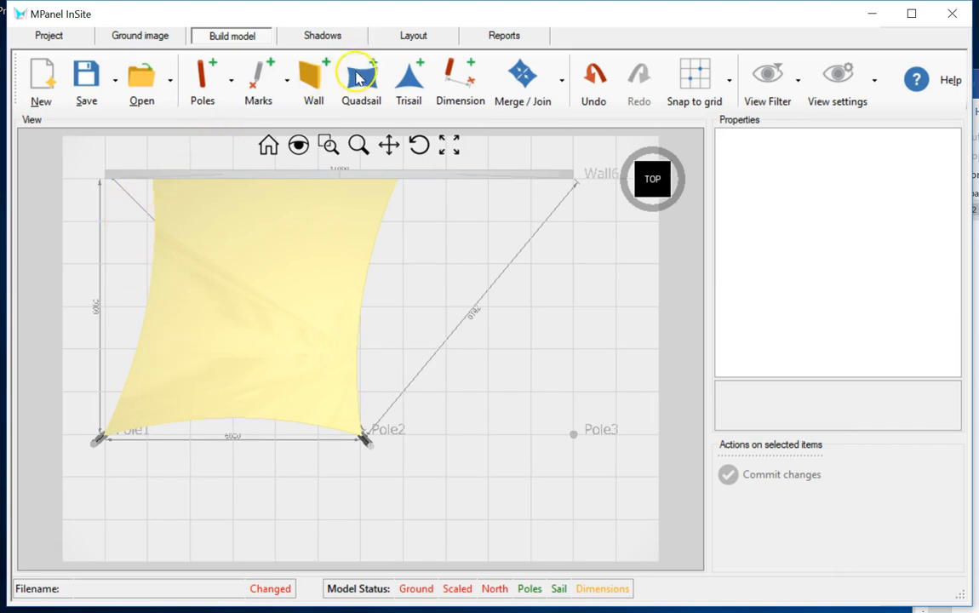
- Create a second quadsail from the wall's left half to near its right end, the right pole and the middle pole, overlapping the first sail
click(358, 85)
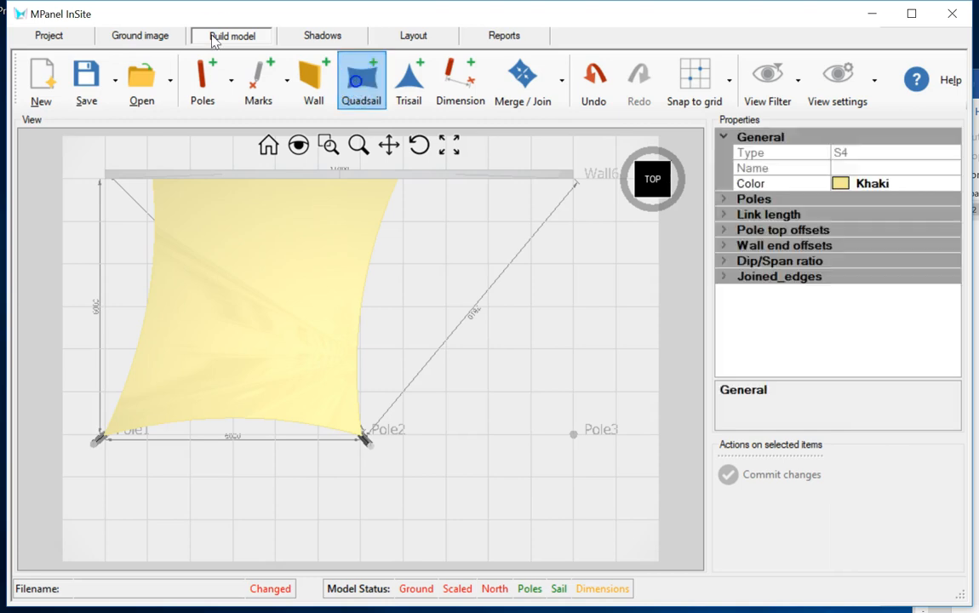
click(287, 180)
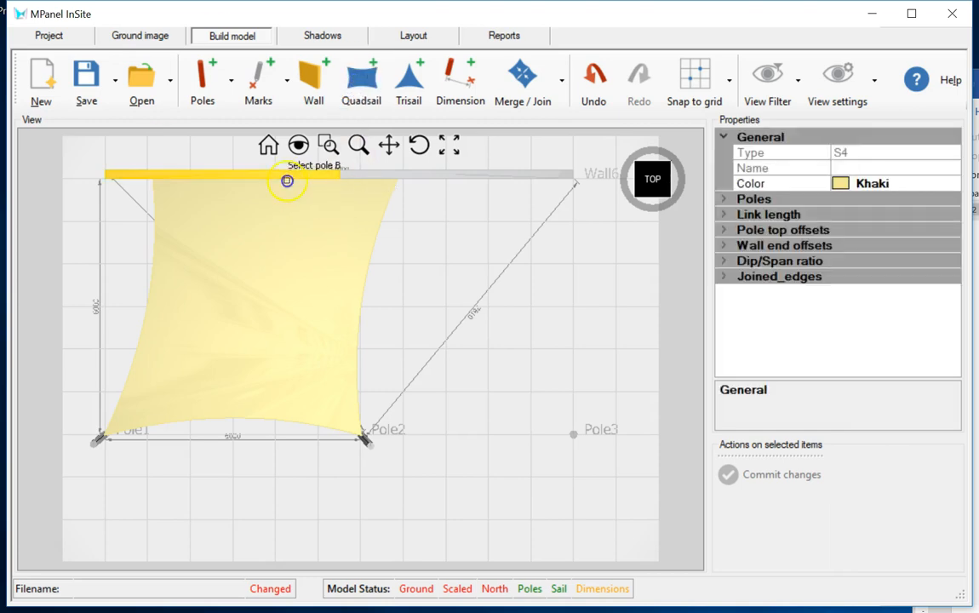
click(523, 181)
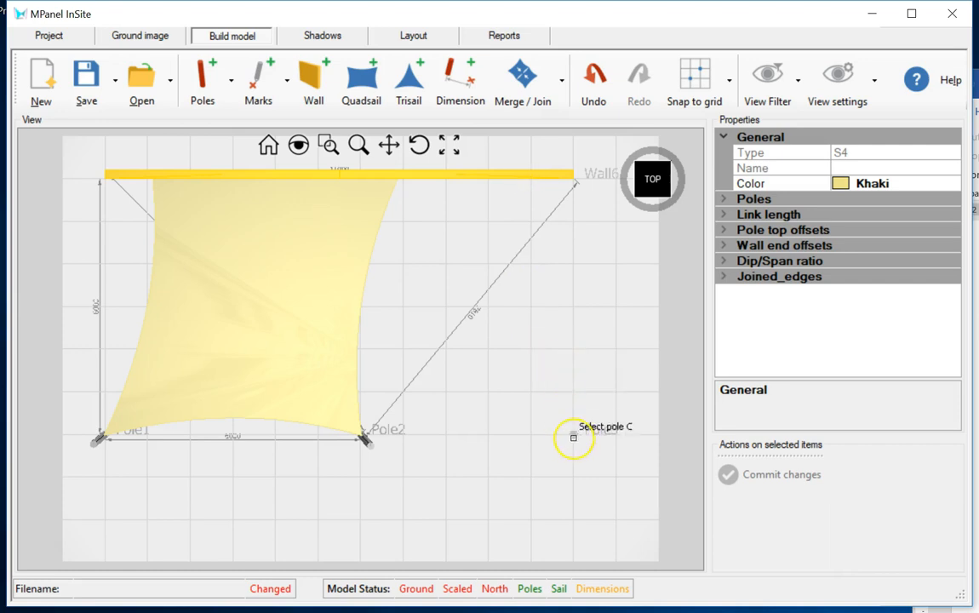
click(575, 435)
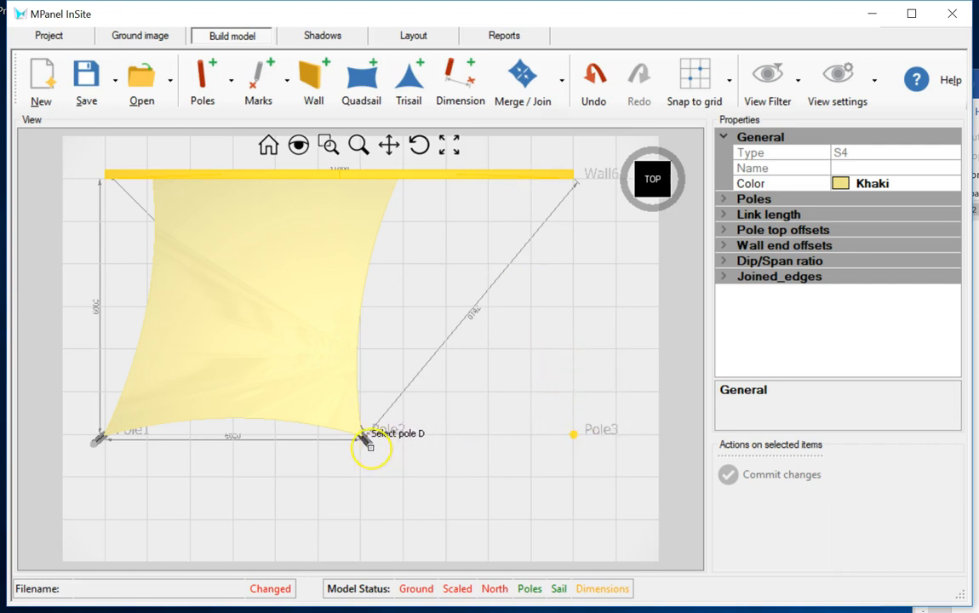
click(370, 446)
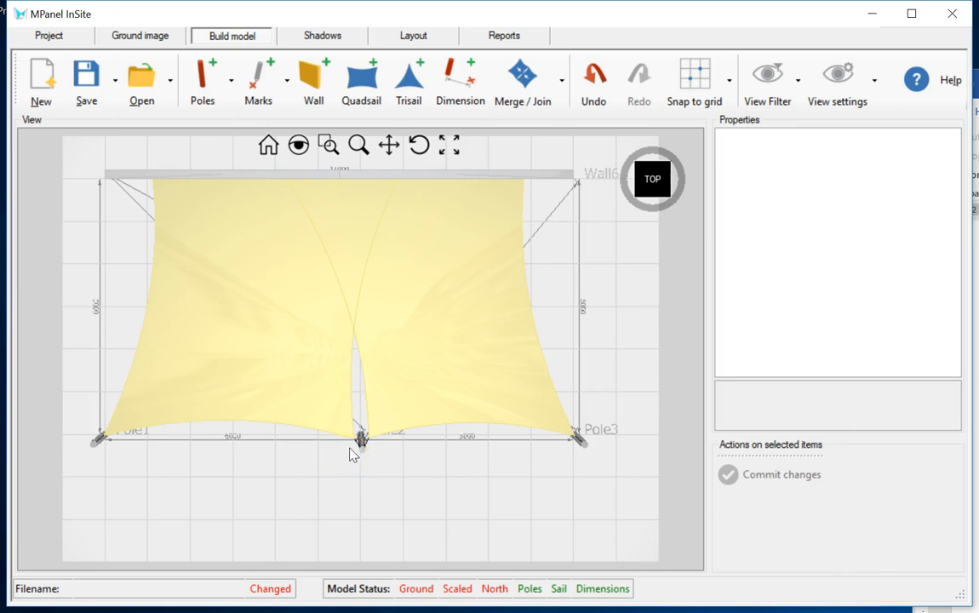
- Set the wall's height to 3500 and commit the change
click(418, 145)
drag(405, 360, 389, 280)
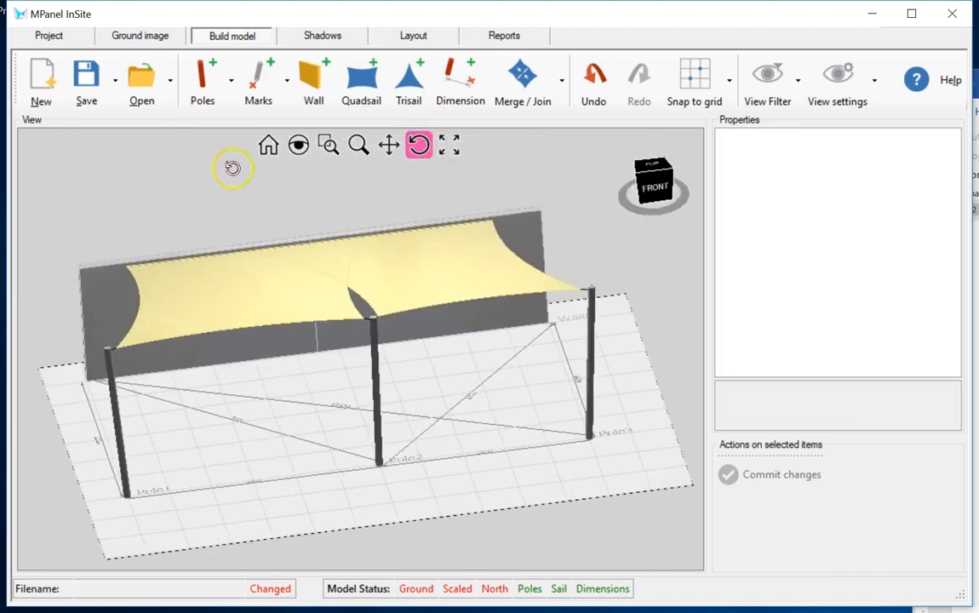
right_click(388, 280)
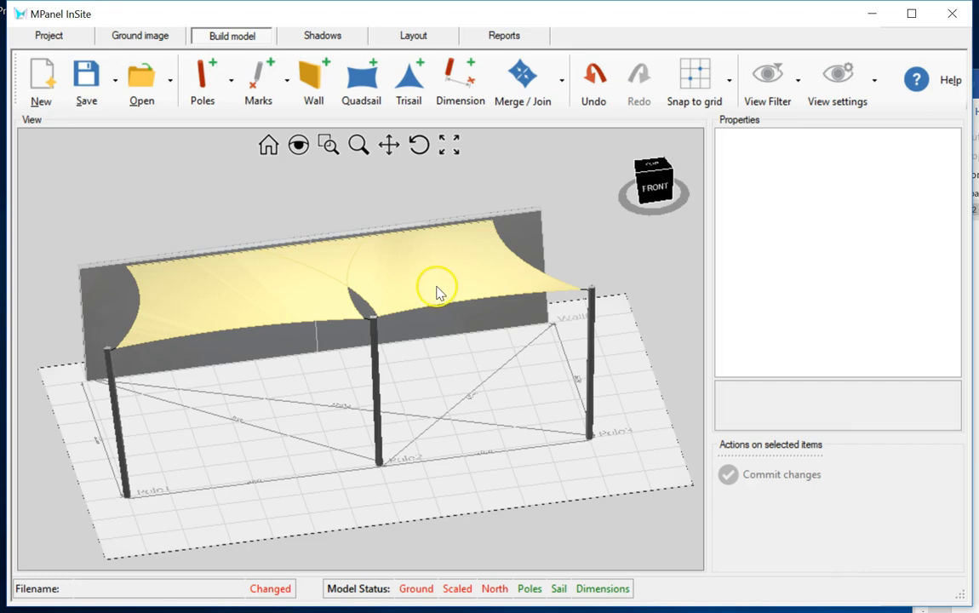
click(221, 288)
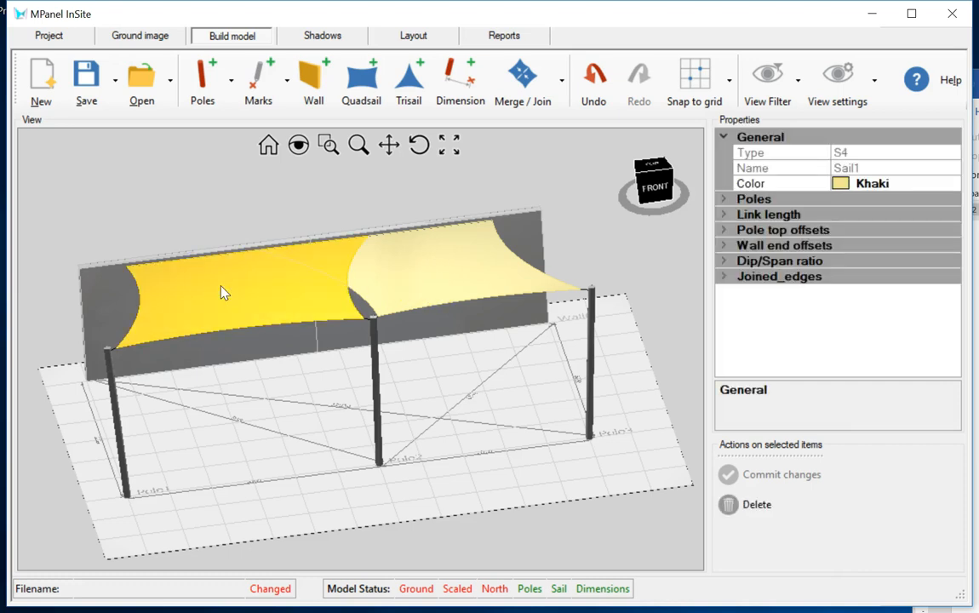
click(106, 292)
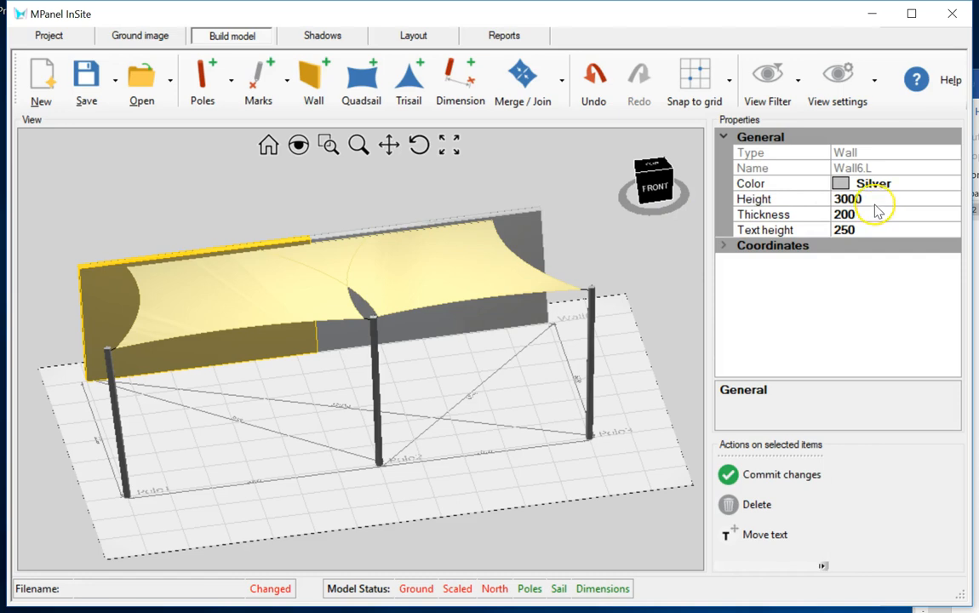
click(846, 198)
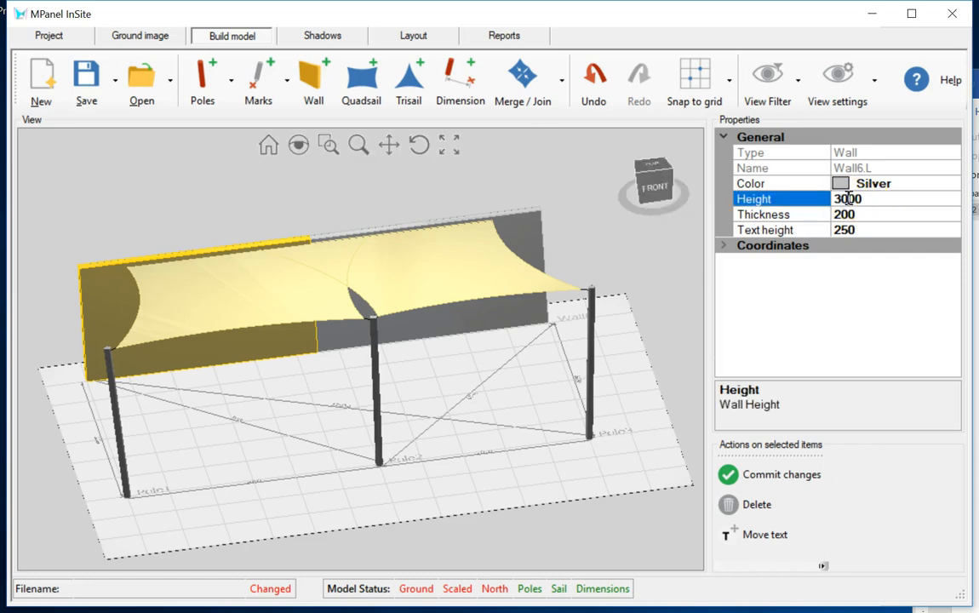
click(844, 198)
text(5)
click(752, 472)
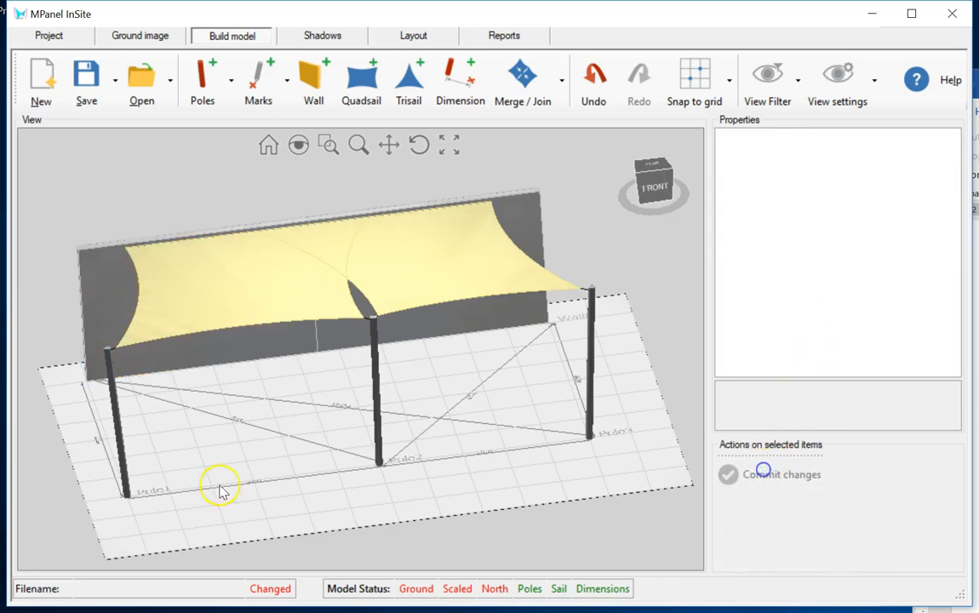
- Set the left pole's height to 2600 and commit the change
click(116, 426)
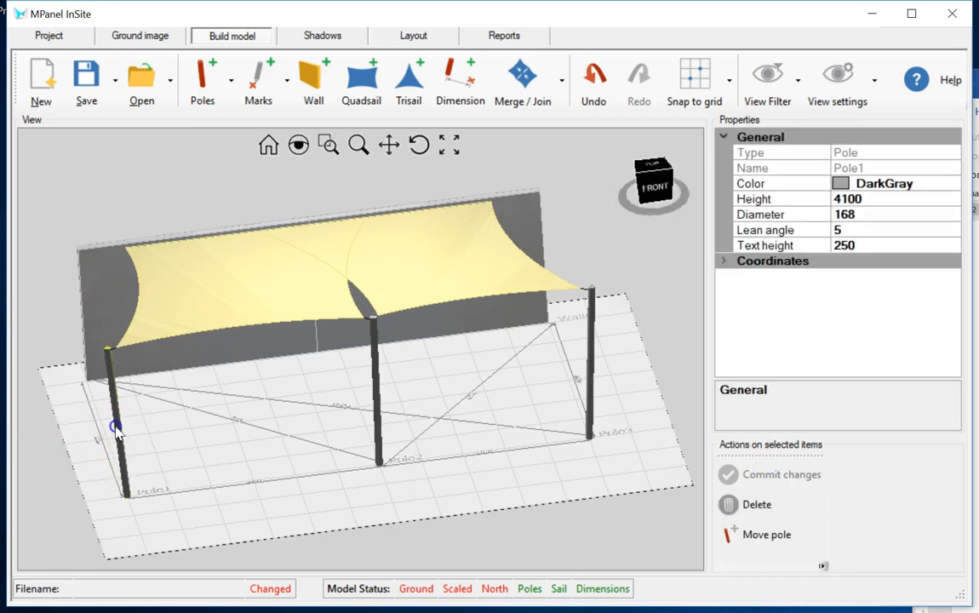
click(847, 200)
drag(848, 199, 818, 199)
text(26)
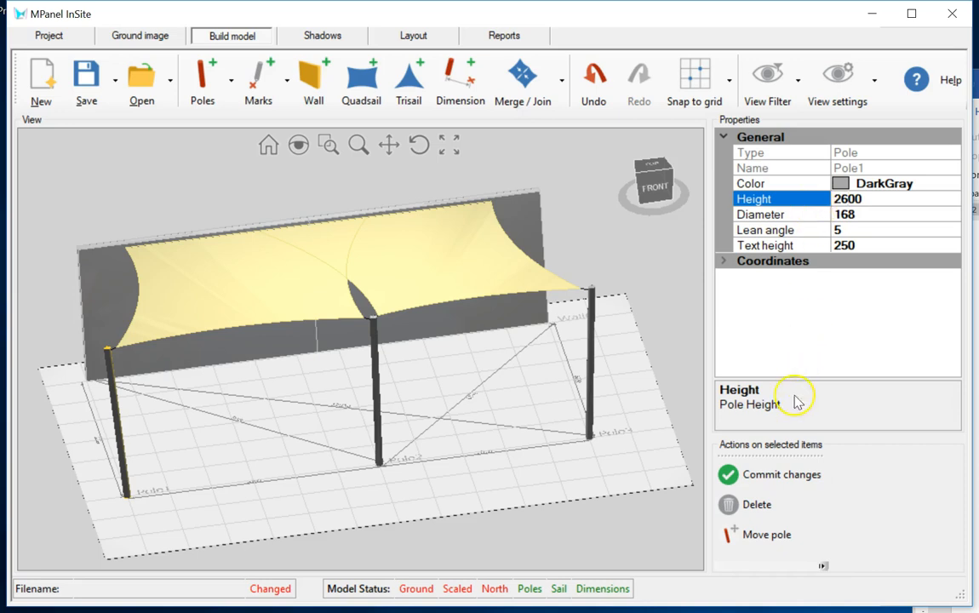
click(756, 473)
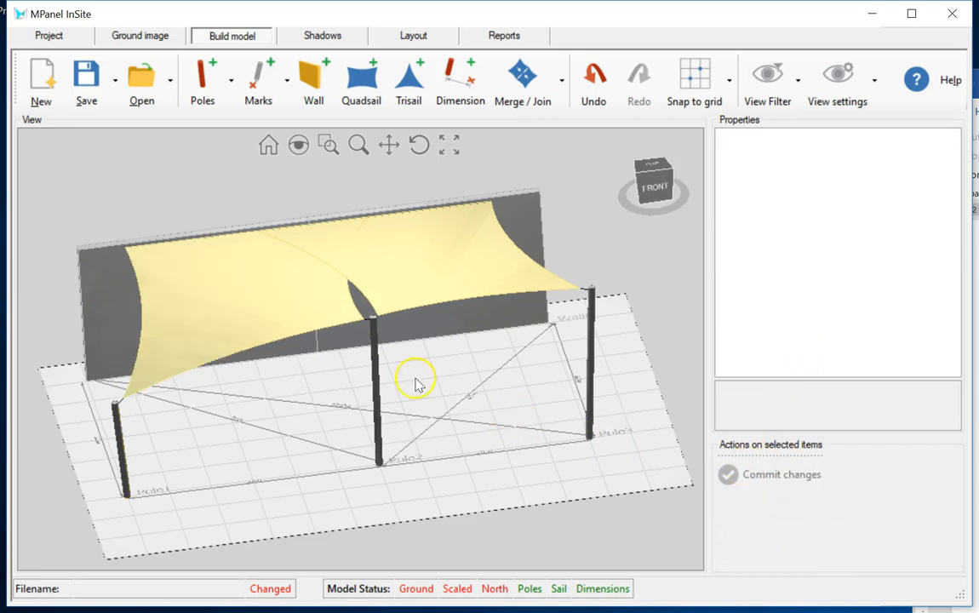
- Set the left sail's pole top offset B to 1100 and commit the change
click(277, 283)
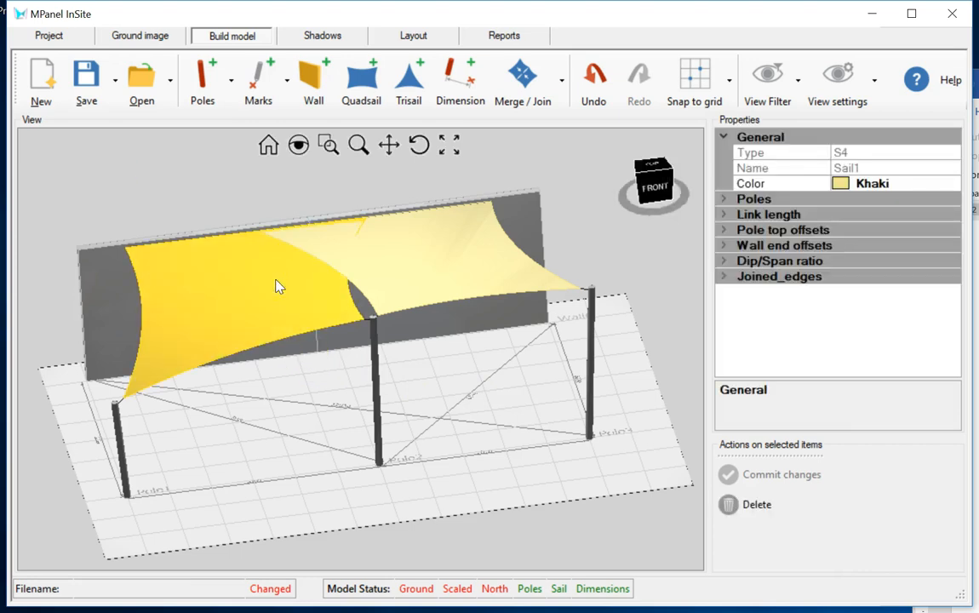
click(724, 230)
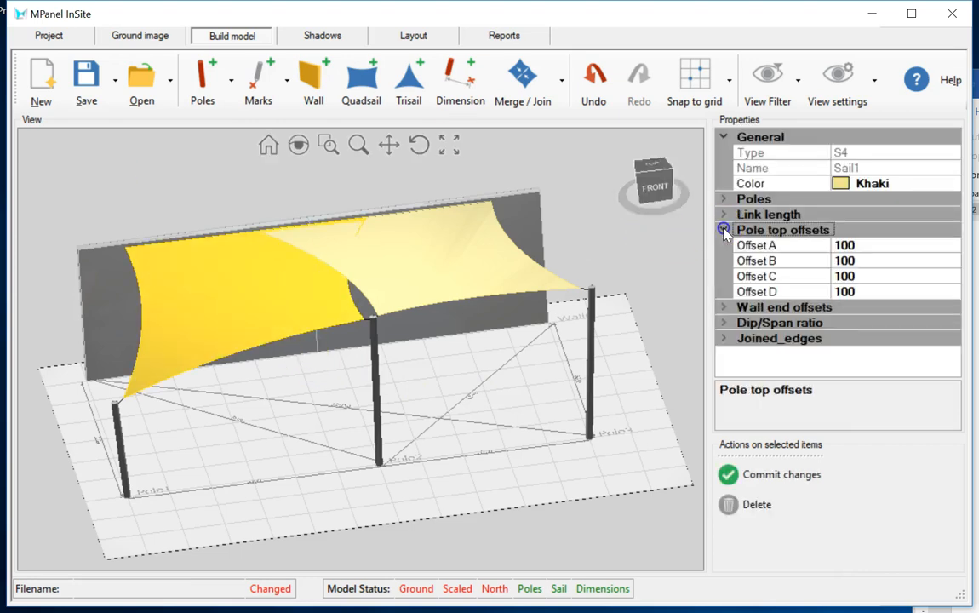
click(854, 263)
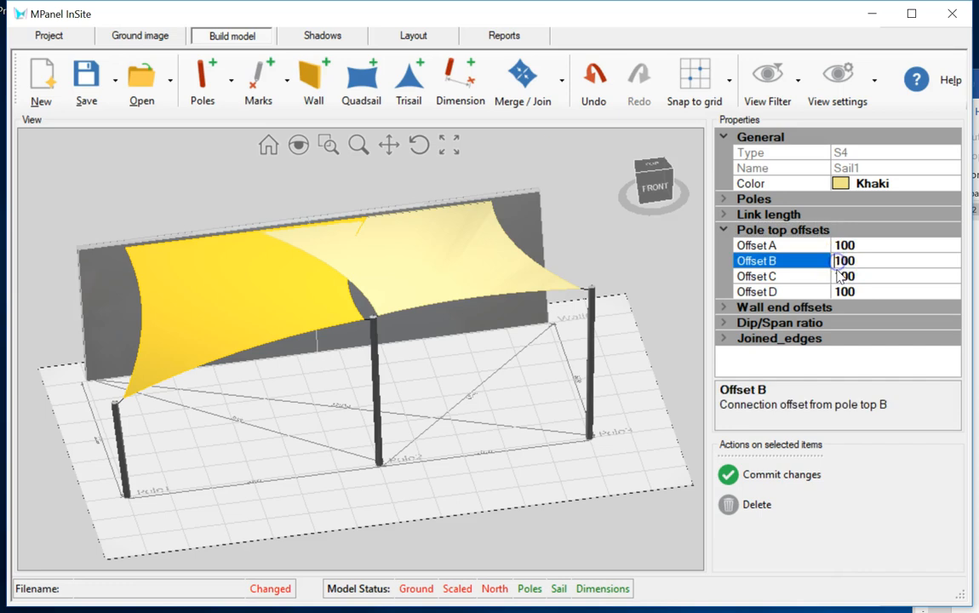
text(1)
click(753, 473)
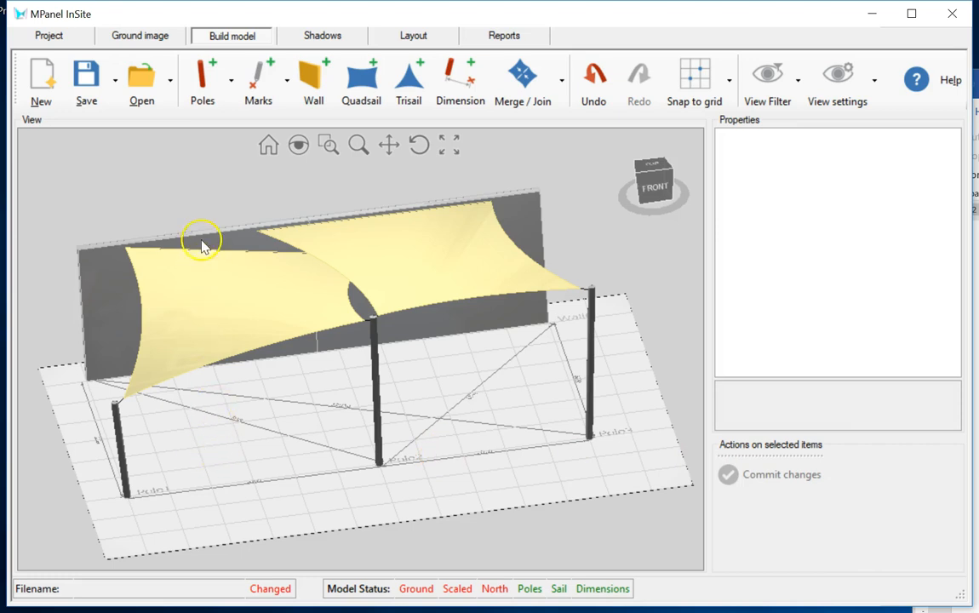
- Set the right sail's pole top offsets B and D to 1100 and commit the changes
click(417, 258)
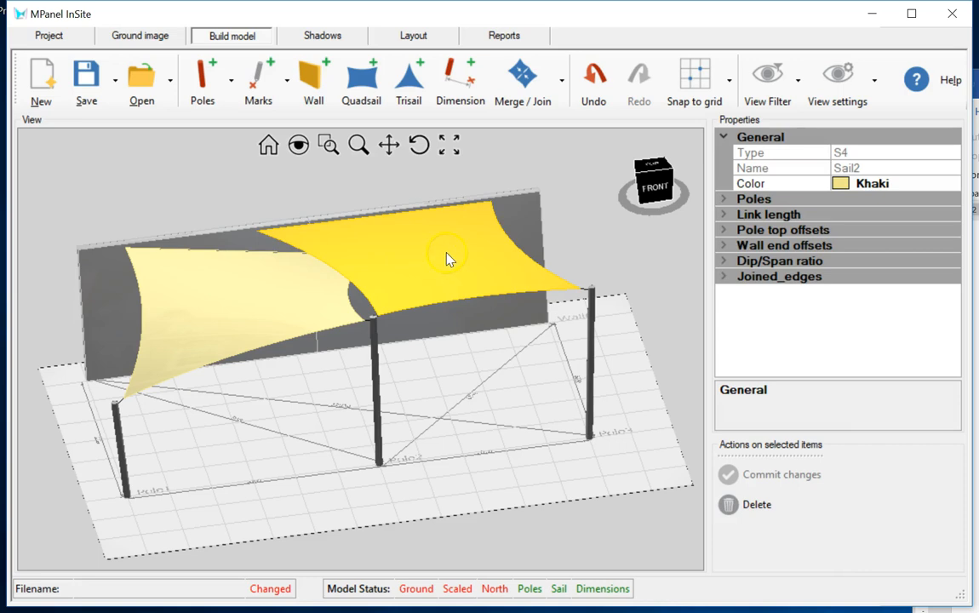
click(722, 230)
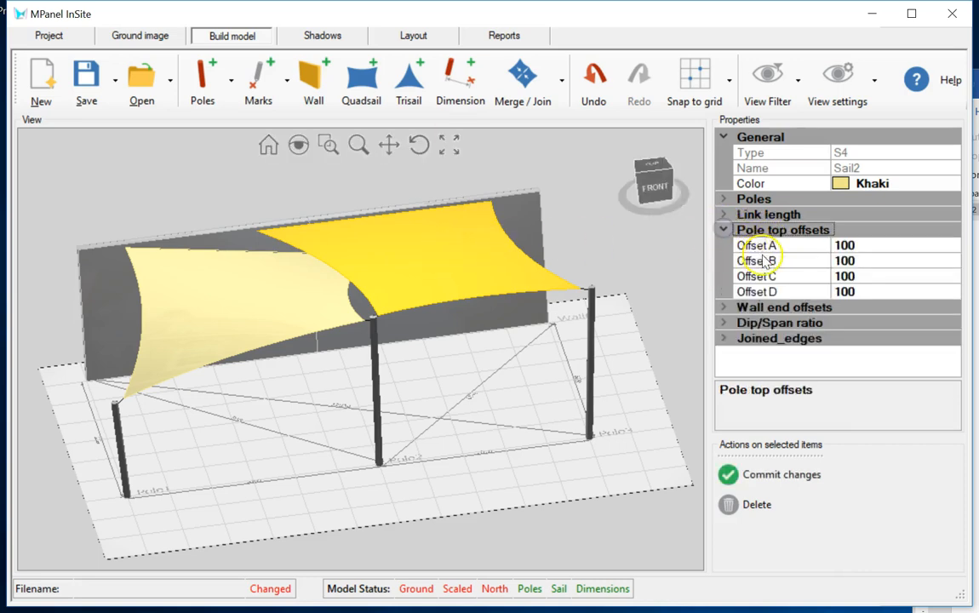
click(838, 262)
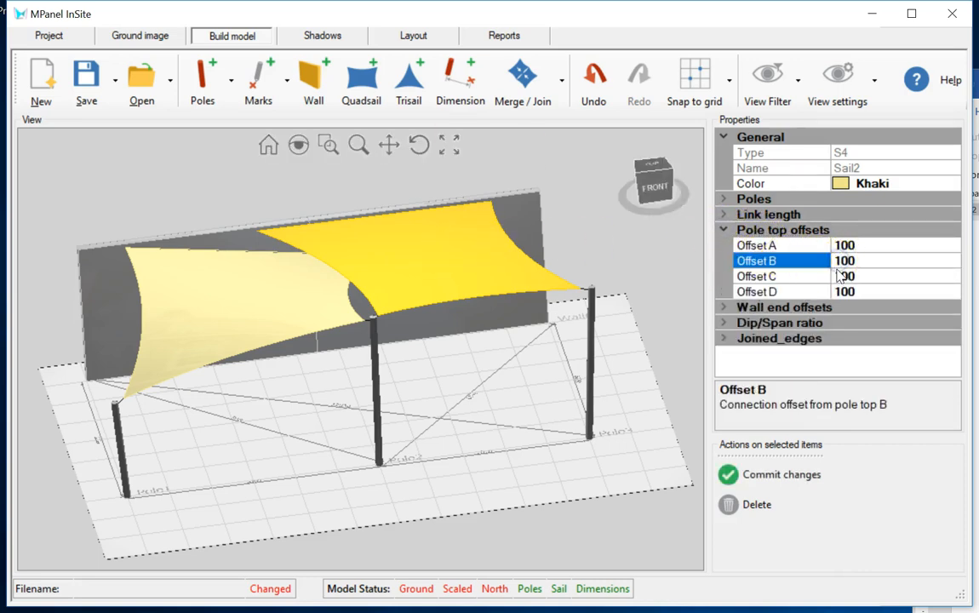
text(1)
click(838, 292)
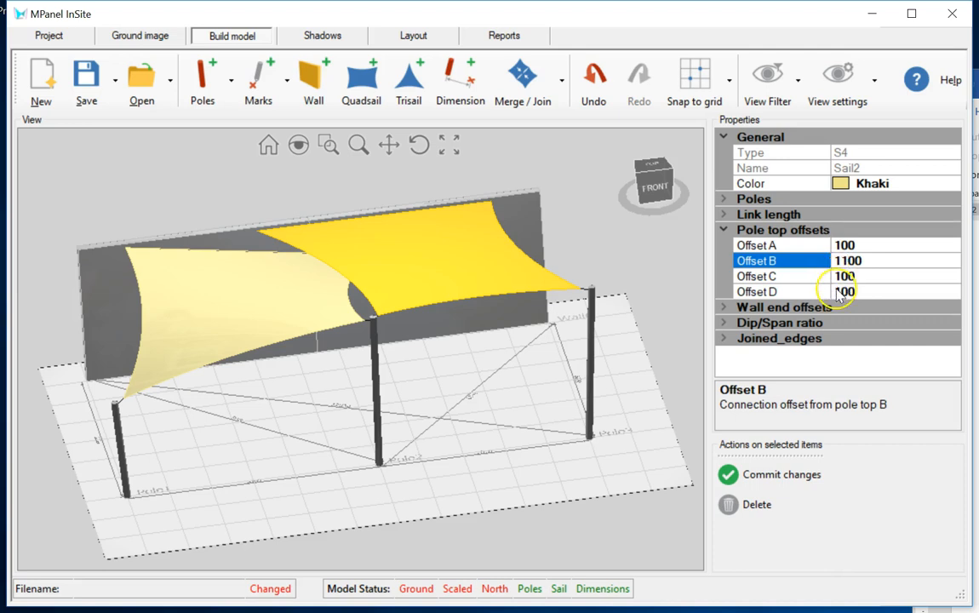
text(1)
click(770, 475)
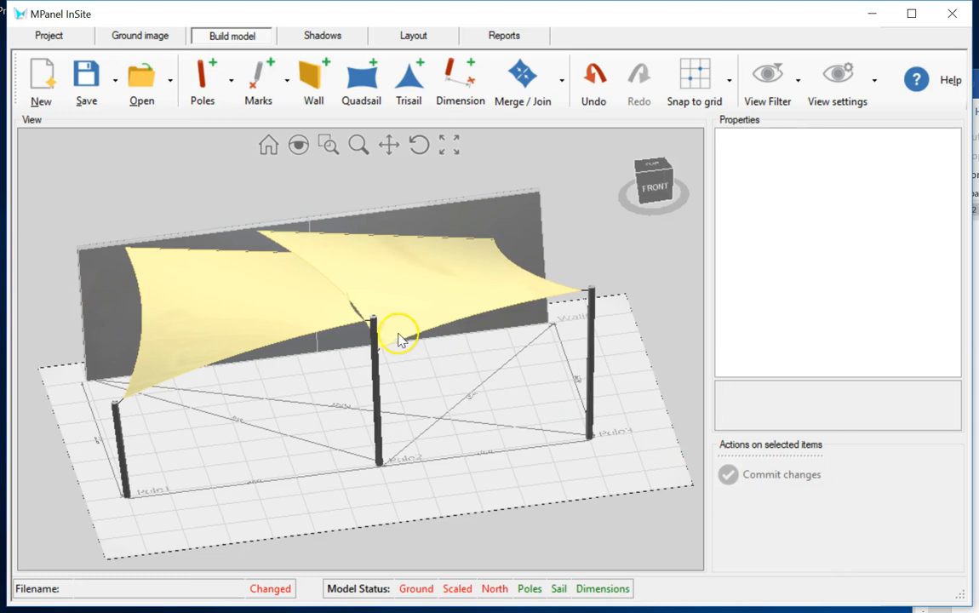